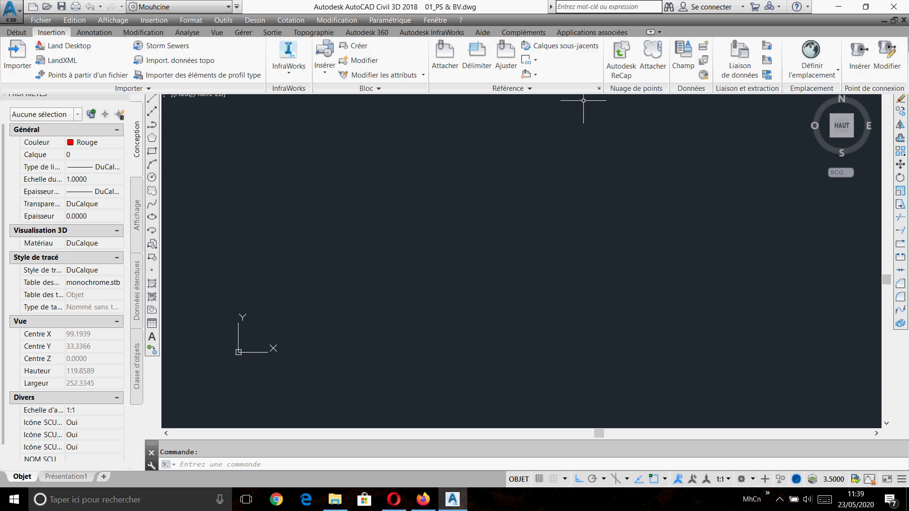
Step: Choose TAZA.jpg from the 05_Calage des cartes folder as an image reference to attach
click(598, 88)
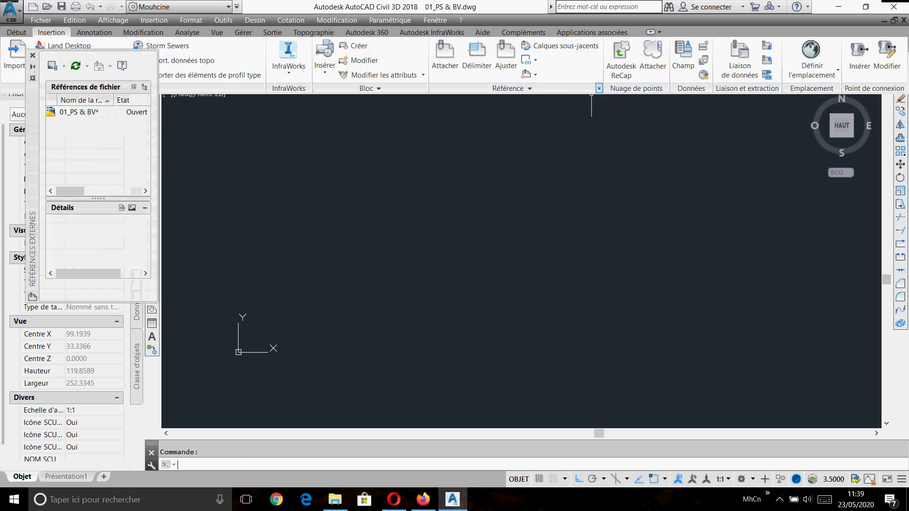
click(63, 65)
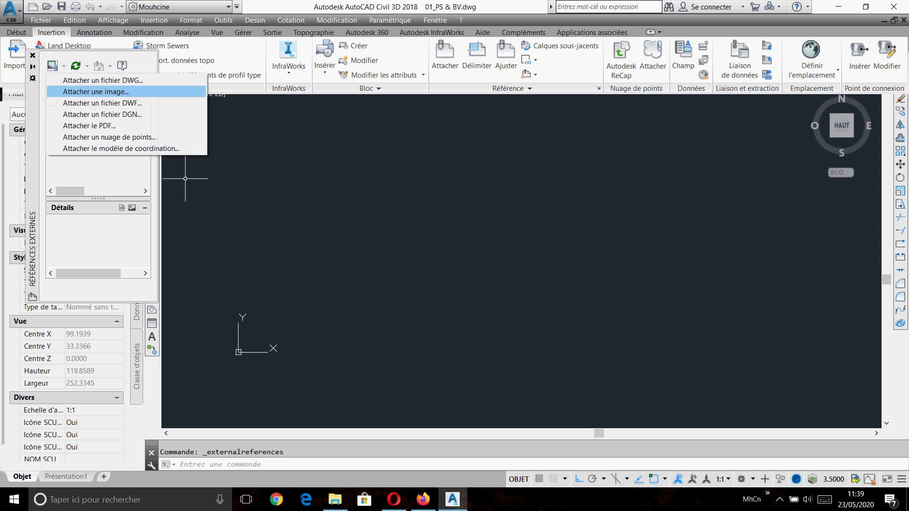
click(96, 91)
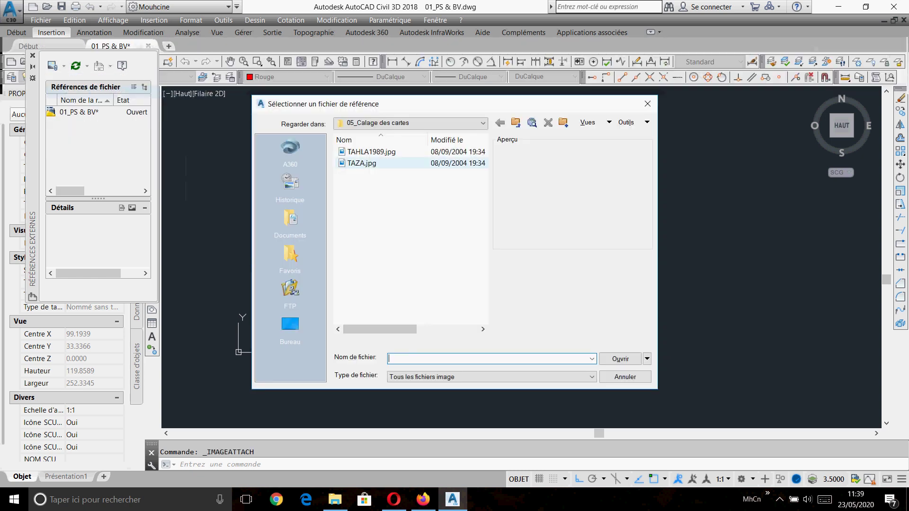
click(367, 164)
click(620, 359)
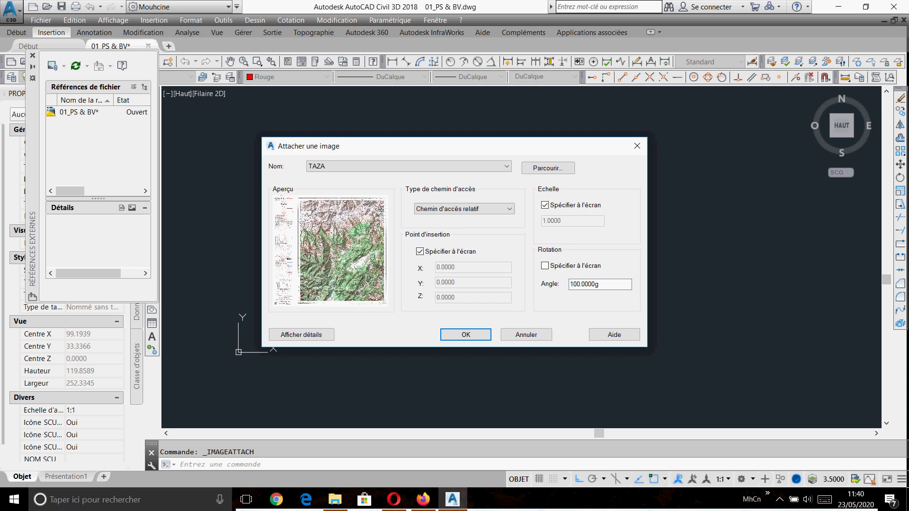
Step: Attach the TAZA image with its insertion point and scale picked on screen, and close the external references palette
click(465, 334)
click(458, 319)
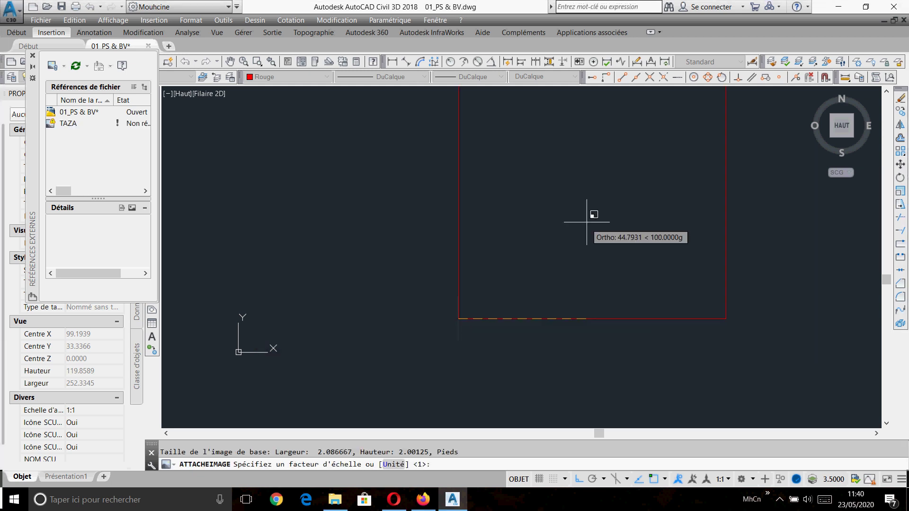
click(601, 198)
middle_click(588, 203)
middle_click(588, 204)
scroll(578, 209, down, 6)
scroll(567, 225, up, 6)
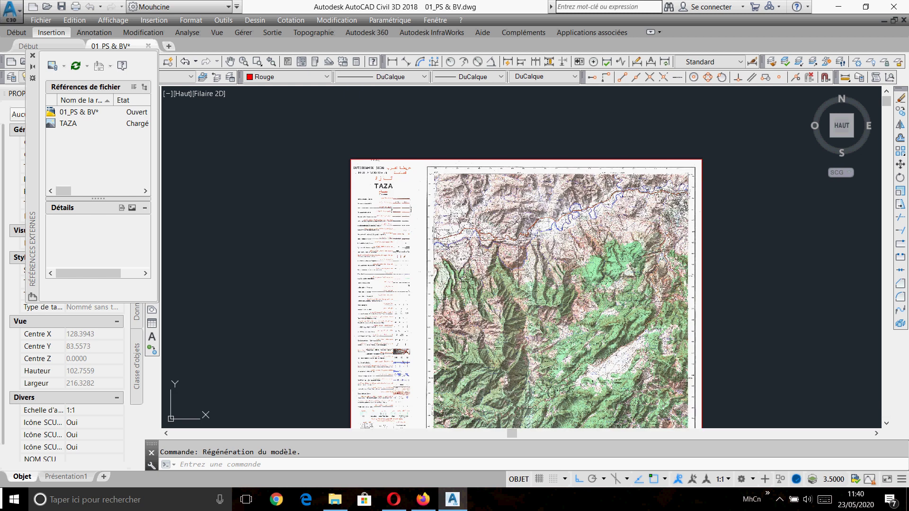
scroll(412, 177, up, 2)
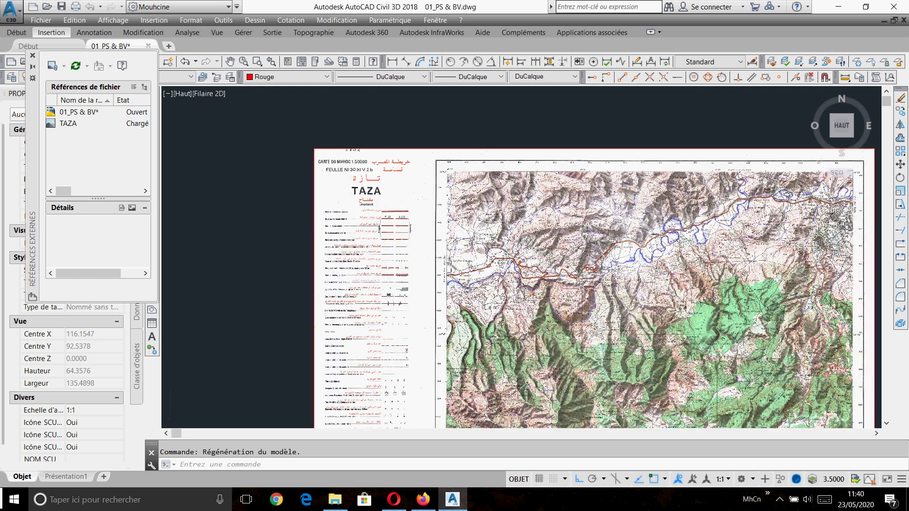
scroll(507, 173, up, 4)
click(33, 56)
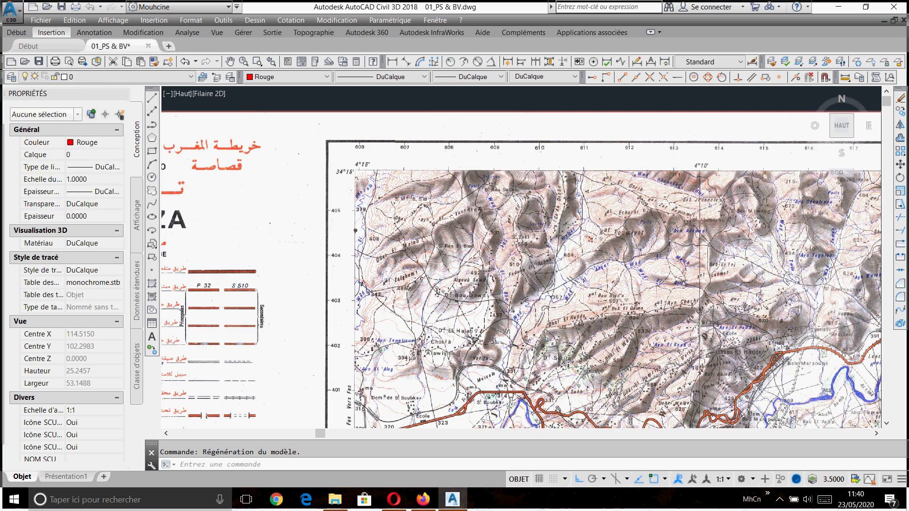
Step: Draw a vertical guide polyline from the 608 tick on the map's upper border down across the grid
click(151, 125)
scroll(453, 151, up, 8)
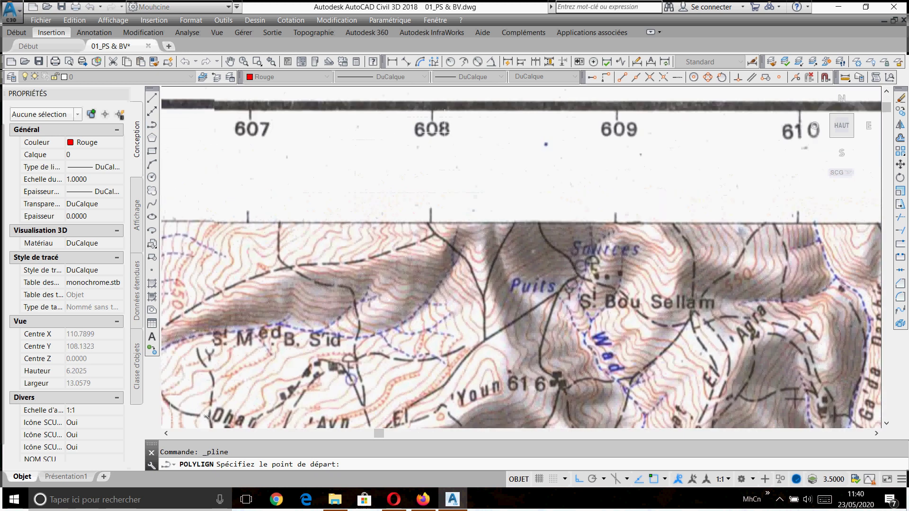
click(425, 126)
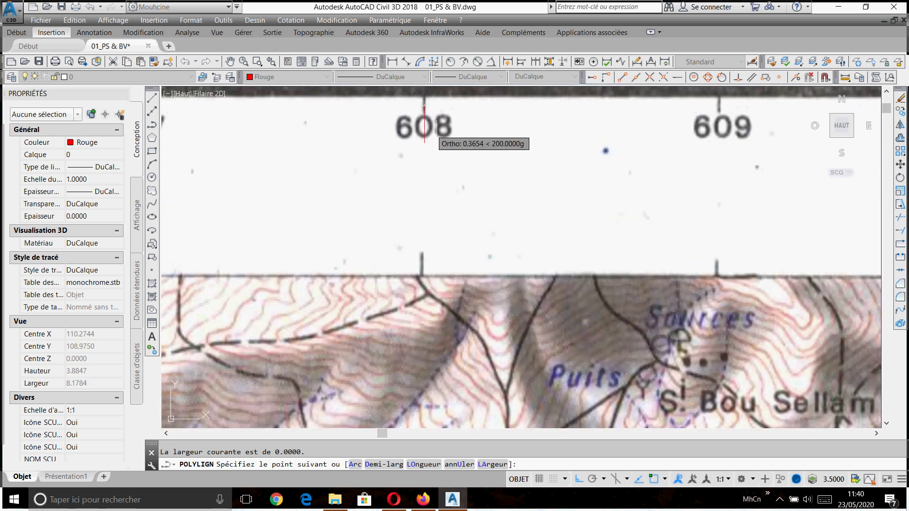
scroll(465, 185, down, 10)
key(Return)
Step: Draw a horizontal guide polyline from the 404 tick on the map's west border, crossing the 608 guide
key(Return)
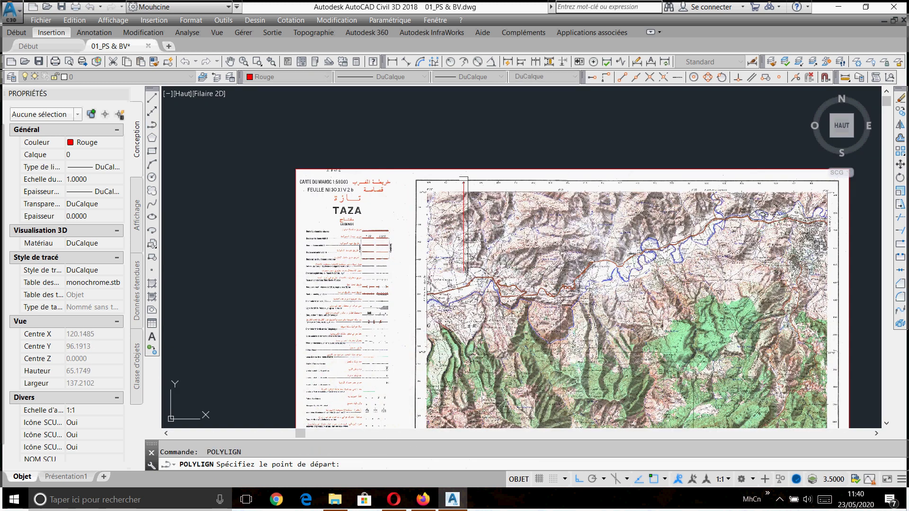
scroll(417, 225, up, 7)
scroll(377, 204, up, 2)
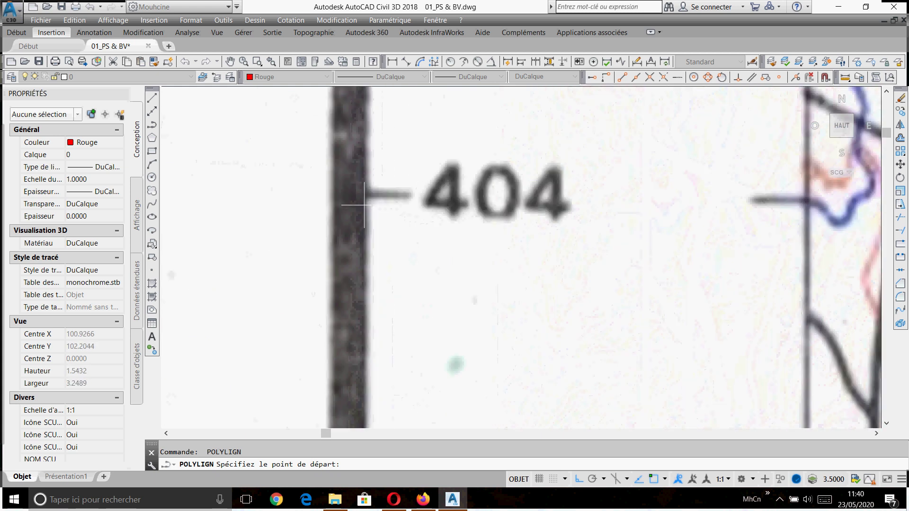
click(364, 203)
scroll(243, 200, down, 2)
scroll(327, 200, down, 7)
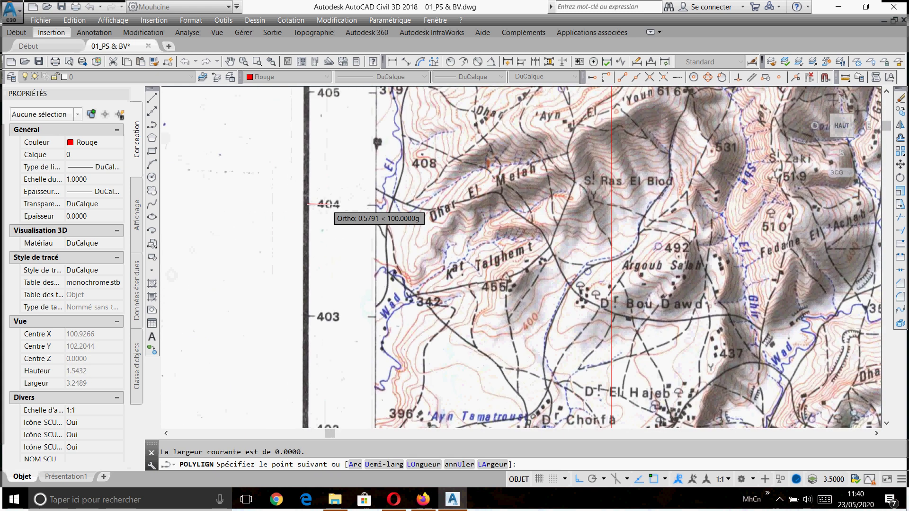
click(499, 208)
key(Return)
Step: Draw a vertical guide polyline from the 628 tick on the map's lower border up into the map
scroll(407, 178, down, 2)
middle_drag(558, 322, 488, 226)
middle_drag(549, 341, 508, 261)
scroll(504, 277, up, 4)
scroll(441, 291, up, 15)
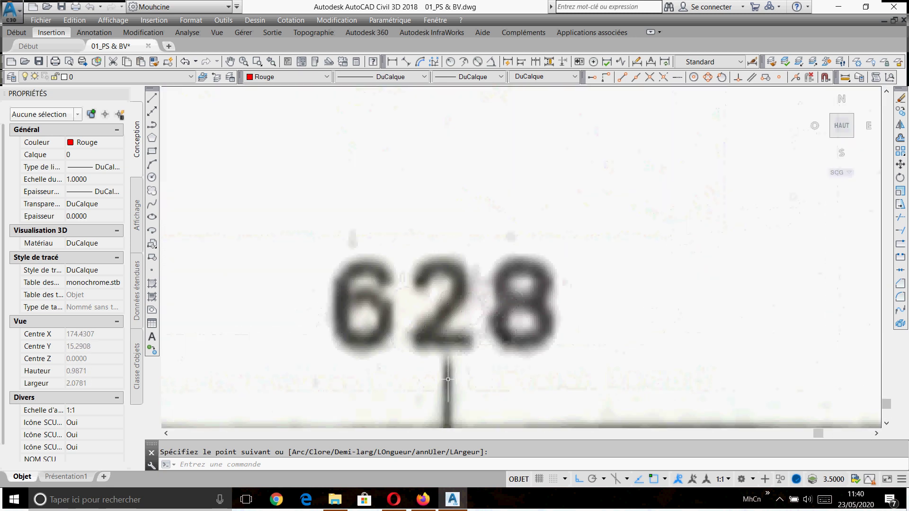
key(Return)
click(447, 379)
scroll(447, 379, down, 12)
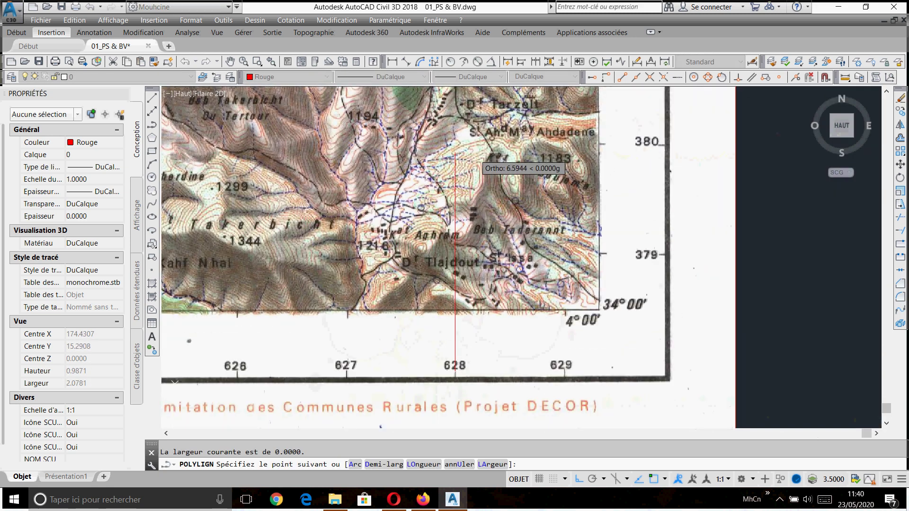
middle_drag(472, 153, 468, 241)
click(461, 159)
key(Return)
Step: Draw a horizontal guide polyline from the 380 tick on the map's east border, crossing the 628 guide
key(Return)
scroll(720, 268, up, 4)
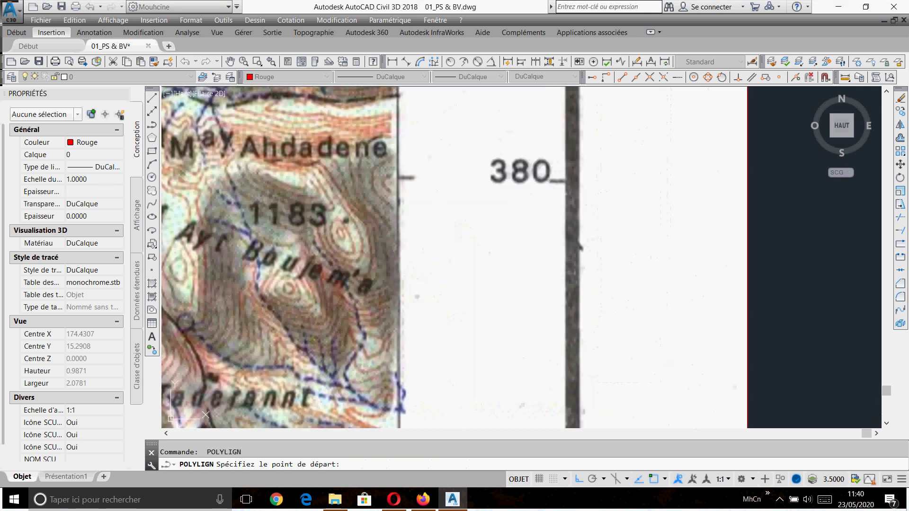
scroll(559, 176, up, 3)
click(558, 175)
scroll(686, 180, down, 4)
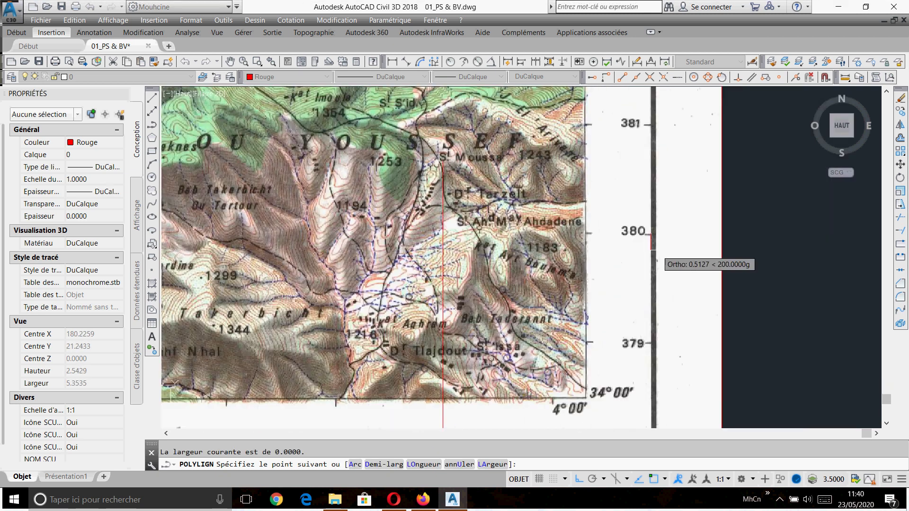
key(Return)
Step: Turn Ortho off and start aligning the map image, using the crossing of the 608 and 404 guides as first source point
scroll(586, 282, down, 12)
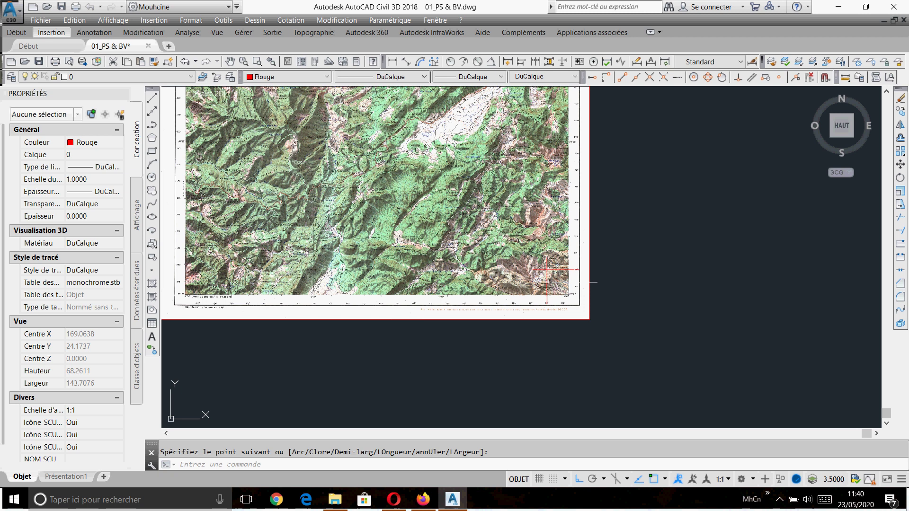
scroll(590, 282, down, 6)
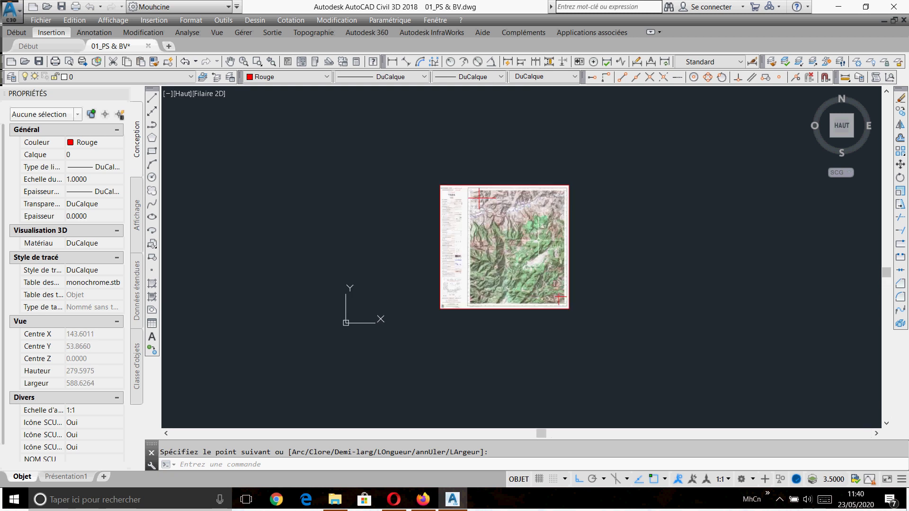
key(F8)
click(578, 174)
click(562, 214)
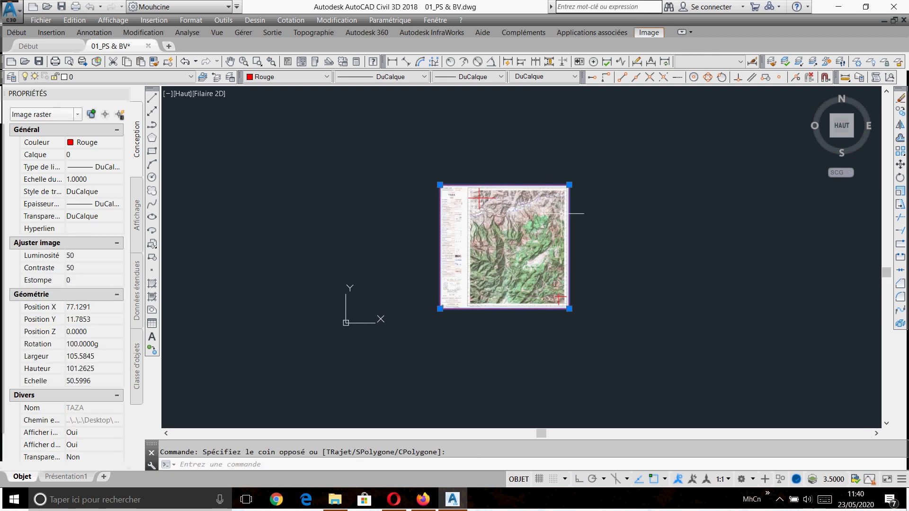
text(align)
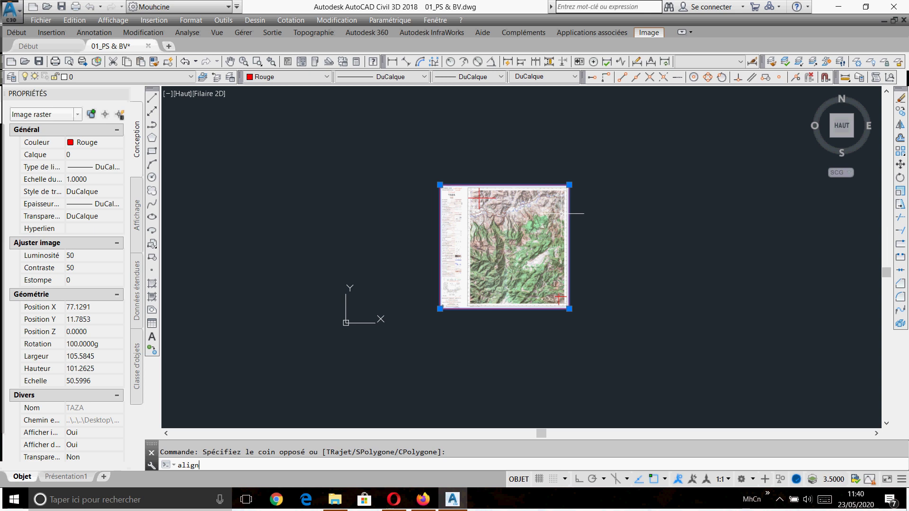
key(Return)
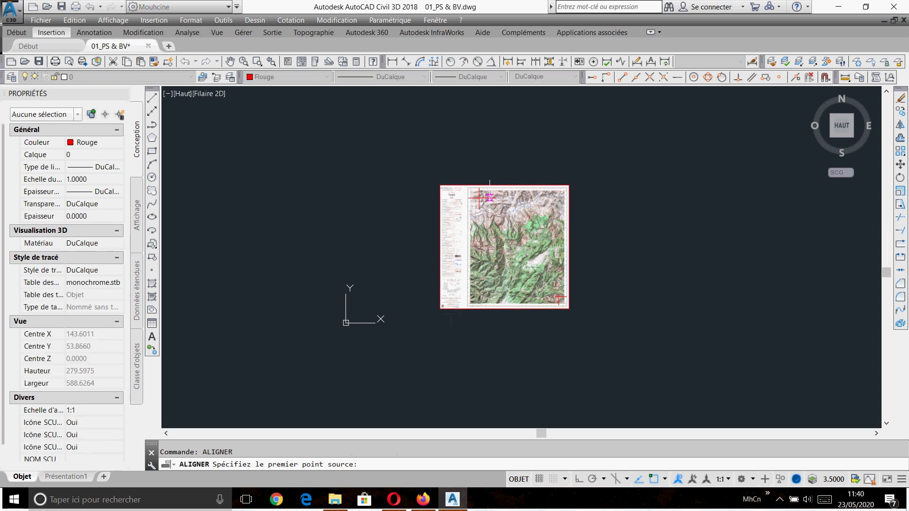
scroll(489, 197, up, 12)
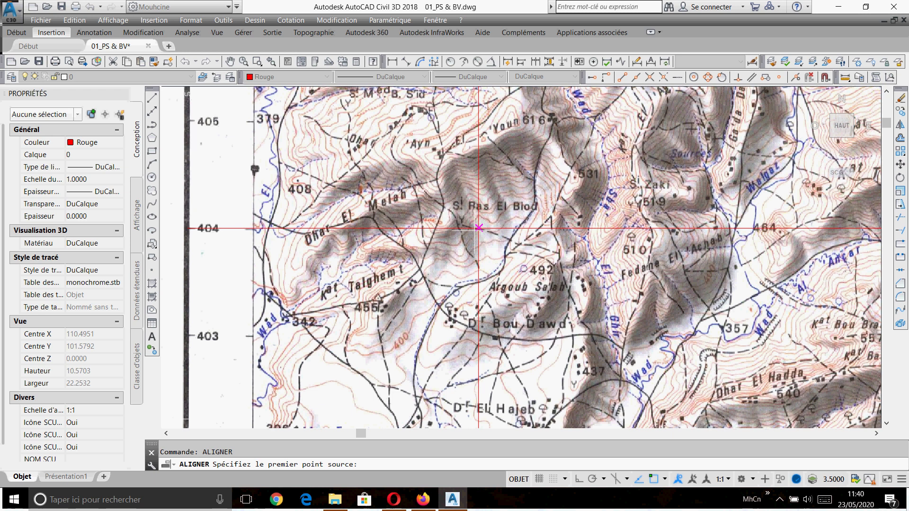
click(478, 229)
Step: Set the first destination point of the alignment to 608000,404000
scroll(478, 228, down, 5)
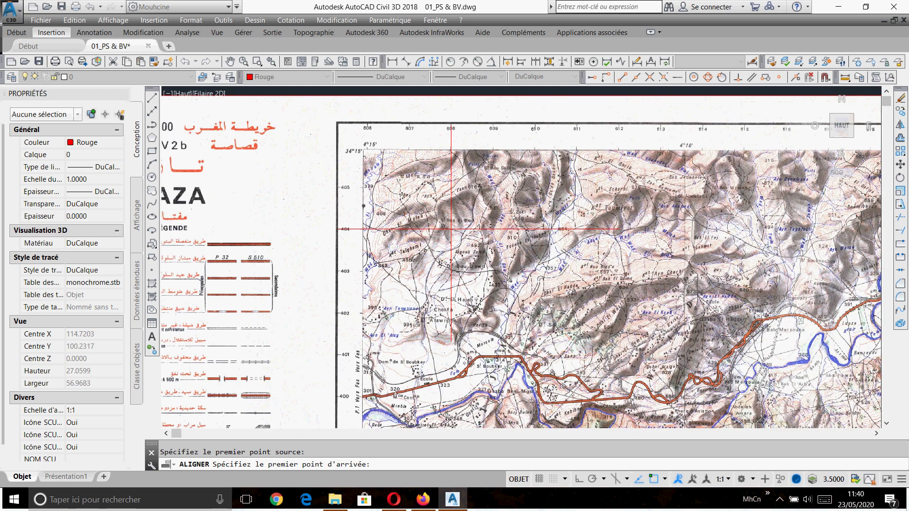
scroll(497, 208, up, 6)
text(608000)
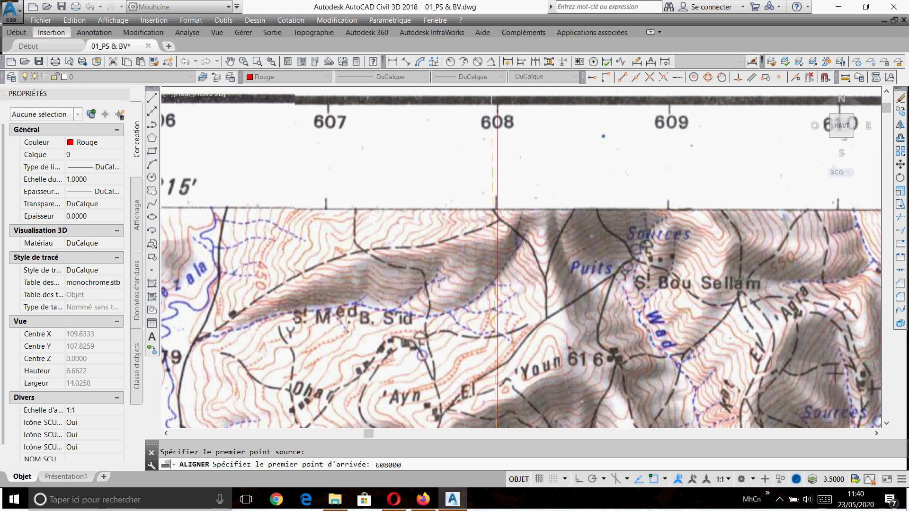
scroll(496, 426, down, 4)
scroll(780, 417, up, 4)
text(8000404)
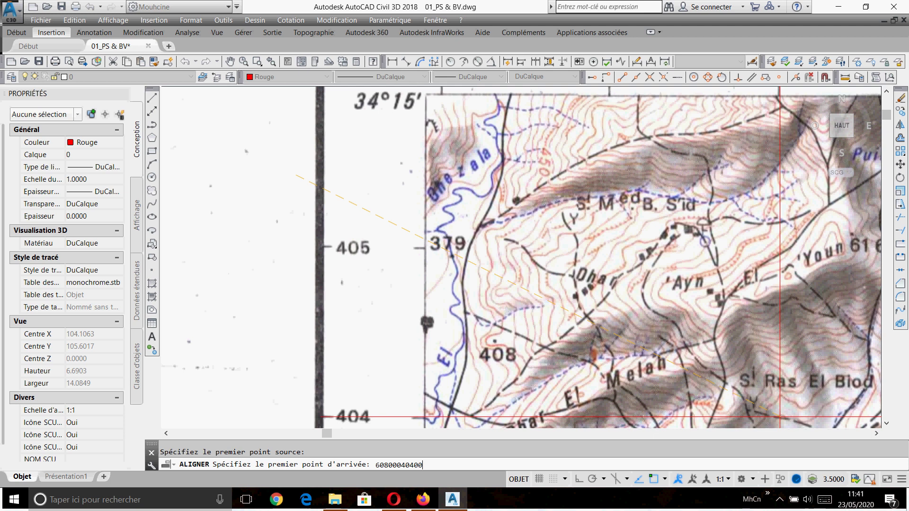
text(0)
key(BackSpace)
key(BackSpace)
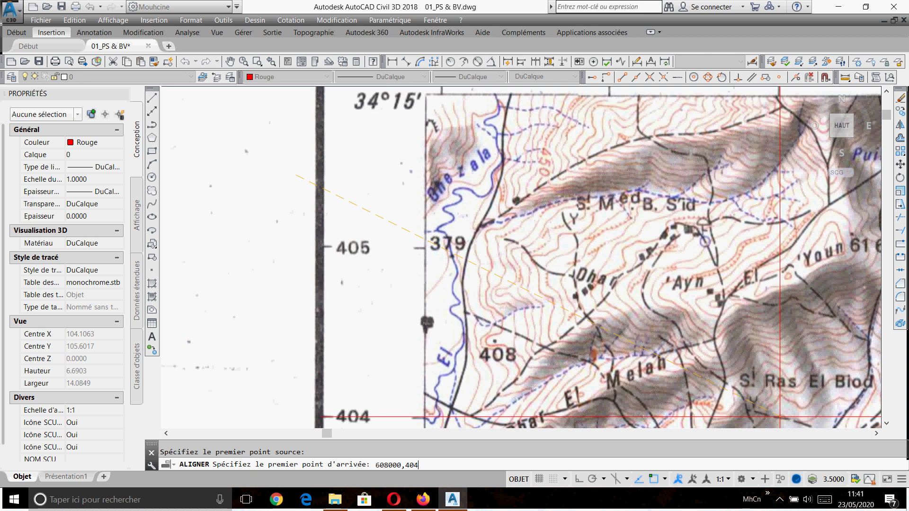
text(000)
key(Return)
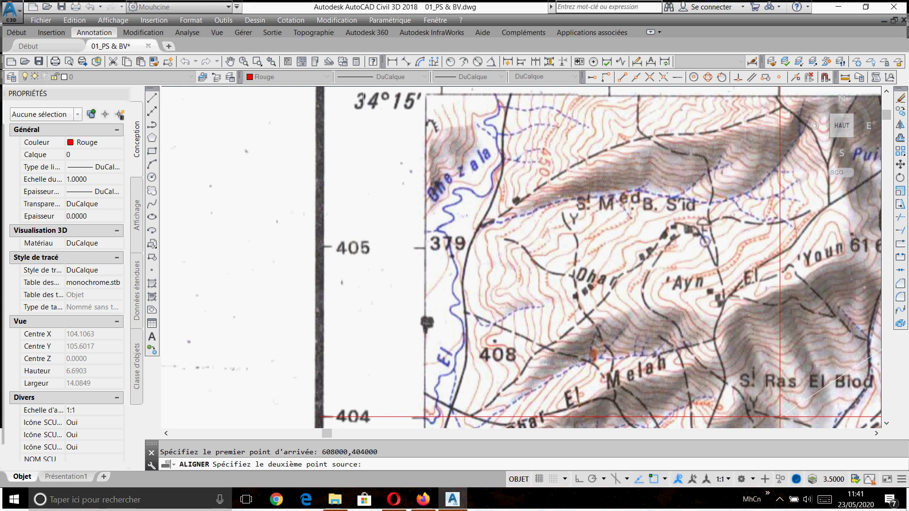
Step: Use the crossing of the 628 and 380 guides as second source point, with destination 628000,380000
scroll(372, 158, down, 2)
scroll(505, 242, down, 15)
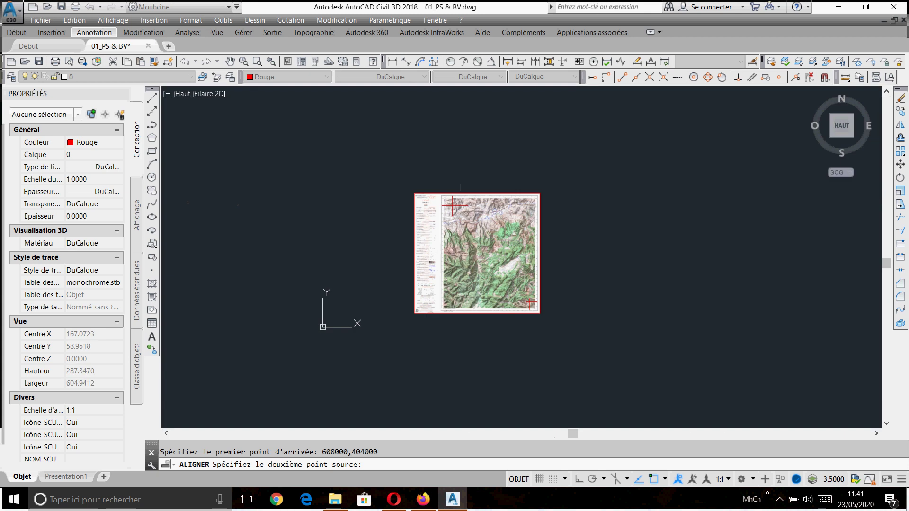
scroll(530, 310, up, 17)
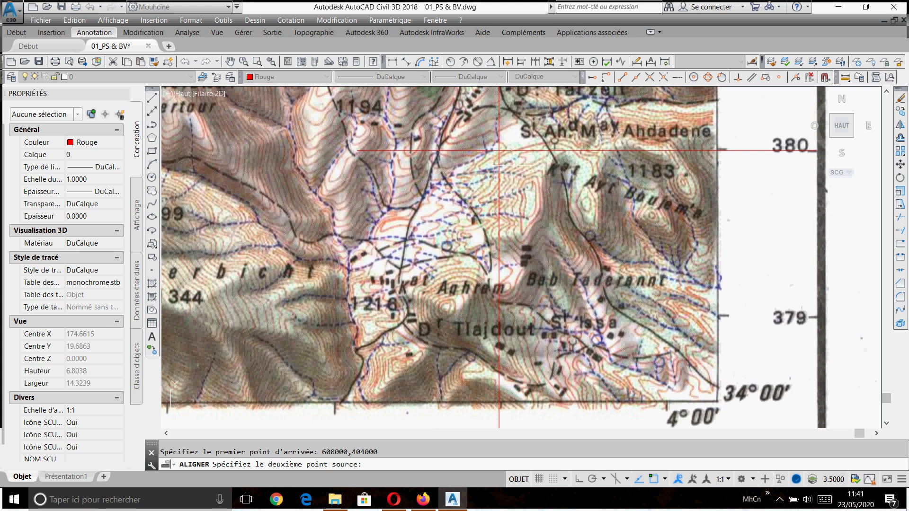
click(499, 150)
scroll(478, 142, down, 2)
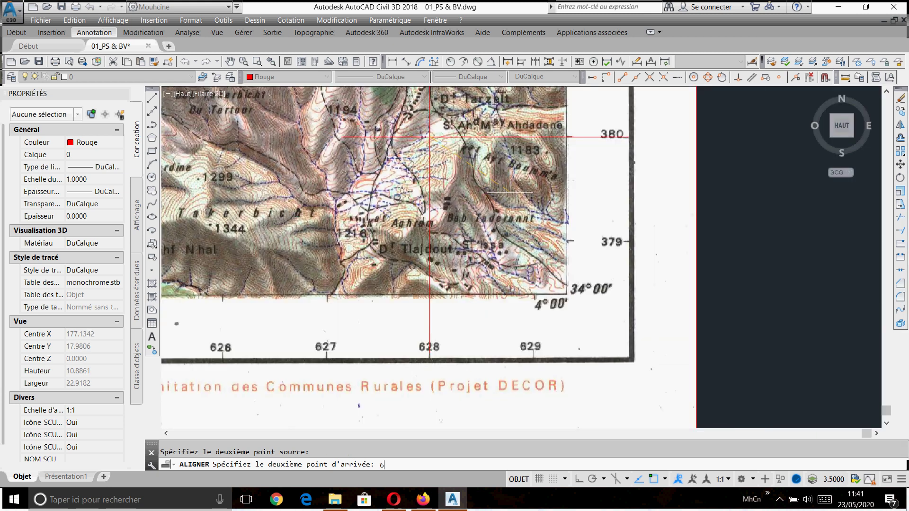
text(628000,)
key(Return)
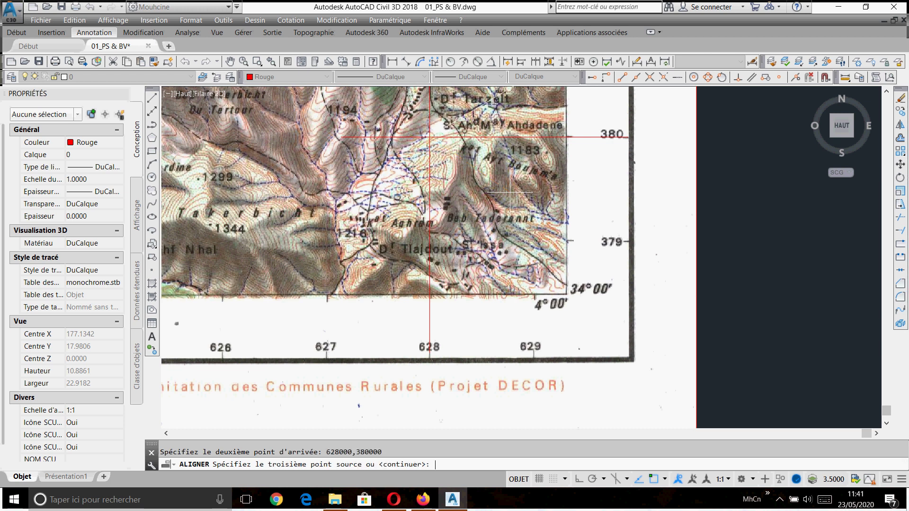
Step: Finish the alignment without a third point, scaling the image to the alignment points
key(Return)
text(o)
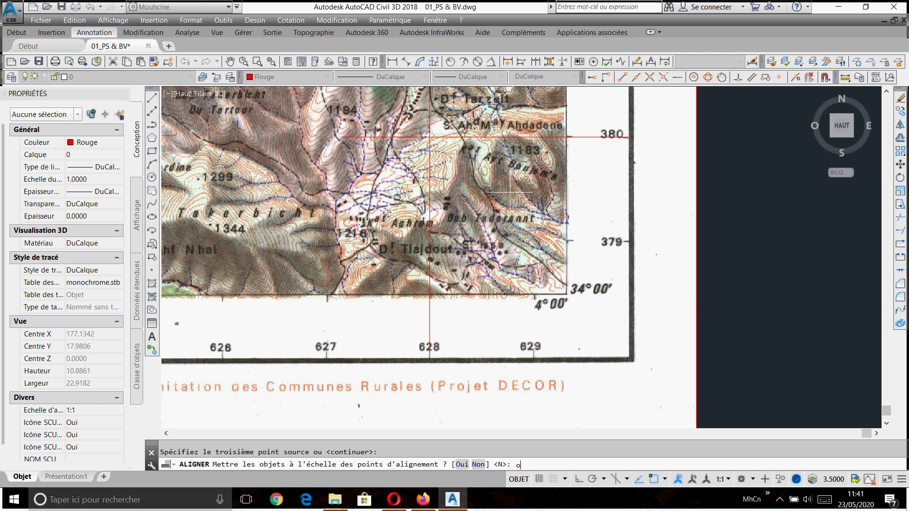
key(Return)
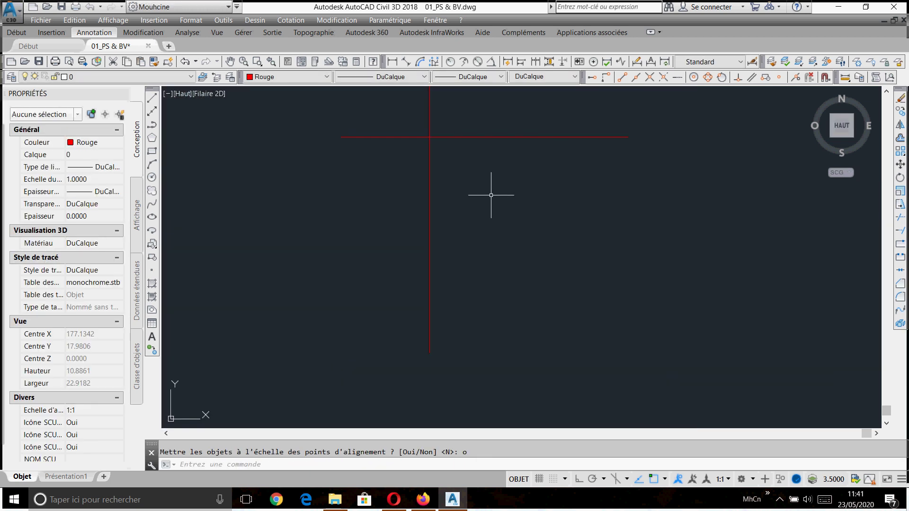
Step: Delete the four red guide polylines left at the image's original location
middle_click(509, 192)
middle_click(510, 192)
scroll(465, 216, down, 2)
click(438, 240)
click(318, 339)
key(Delete)
scroll(583, 172, up, 15)
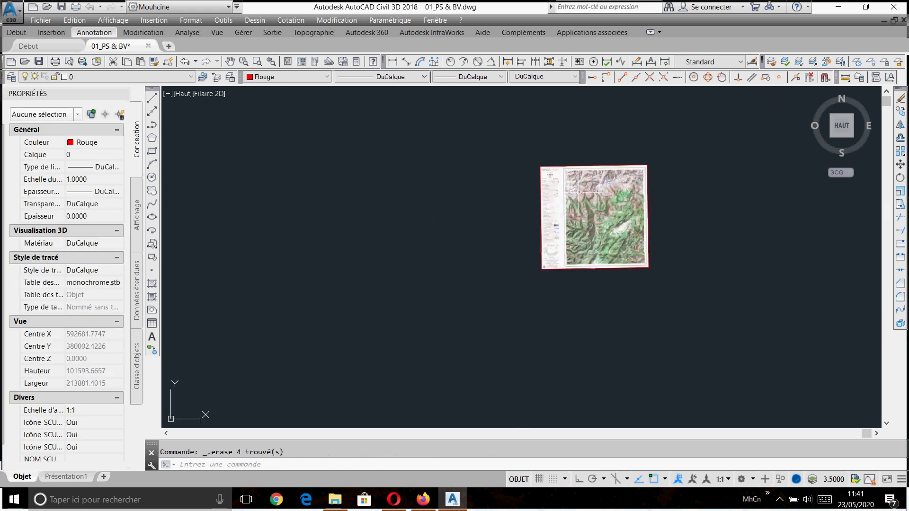
Step: Examine the synoptic table in the map's margin to identify the sheets neighbouring TAZA
scroll(499, 303, up, 10)
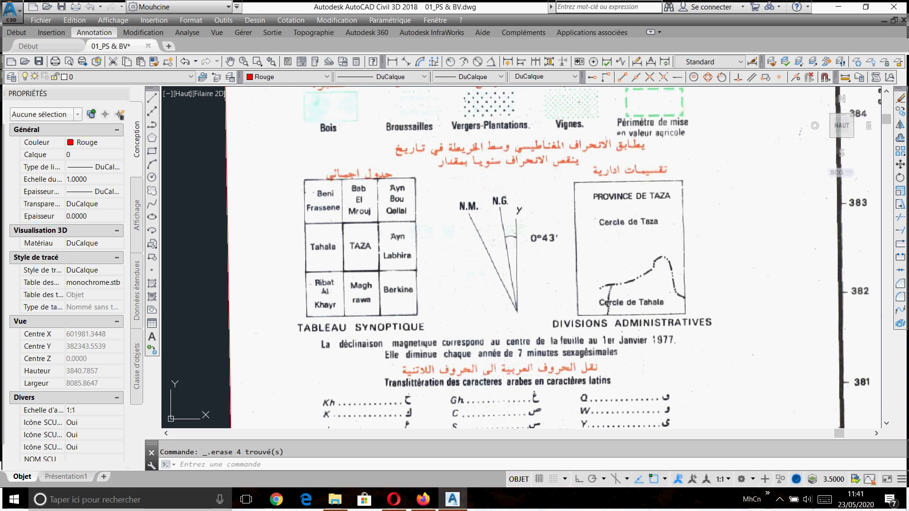
scroll(343, 258, down, 2)
scroll(334, 254, up, 6)
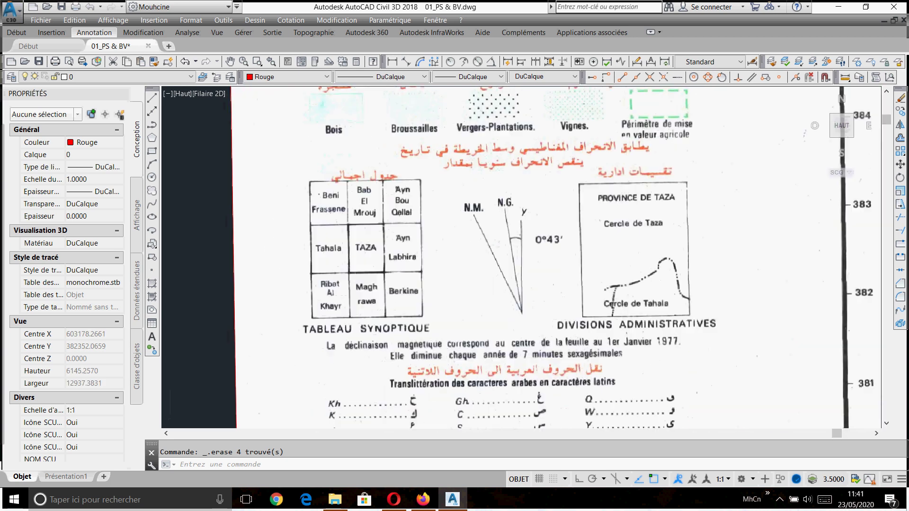
scroll(417, 232, down, 2)
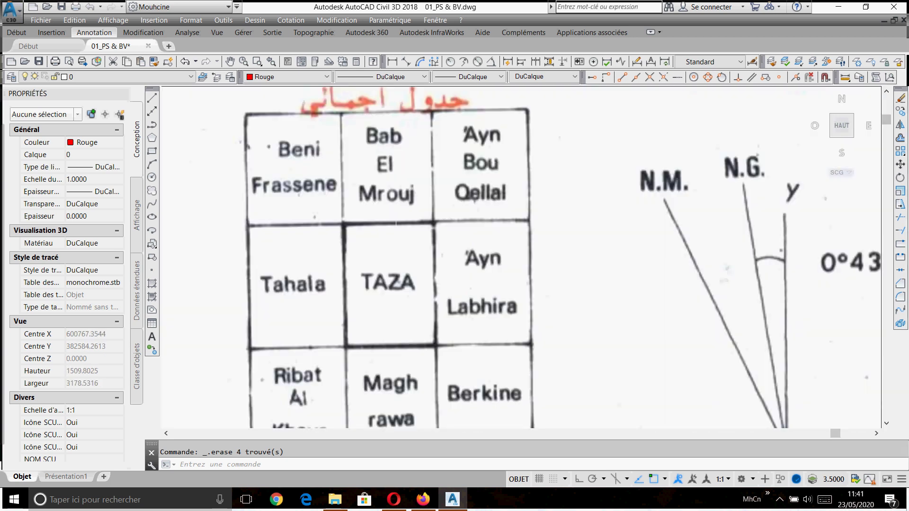
scroll(349, 265, up, 2)
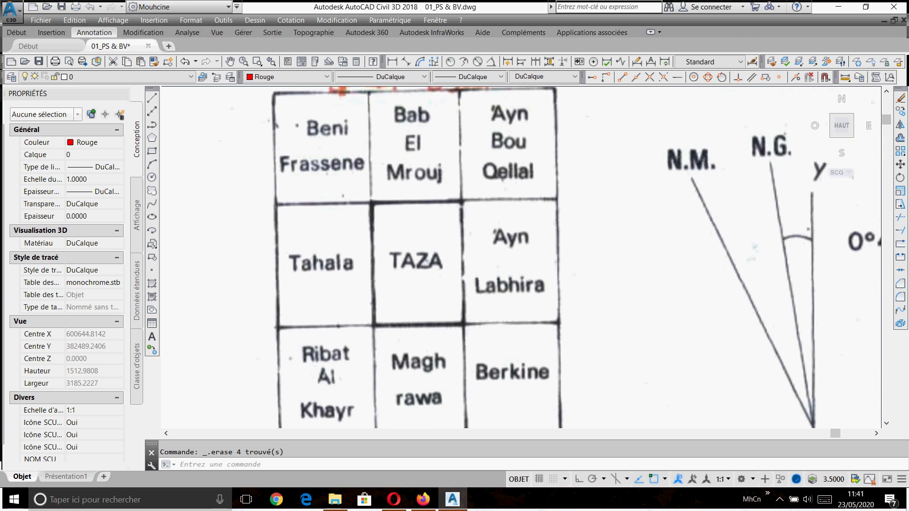
scroll(371, 229, down, 15)
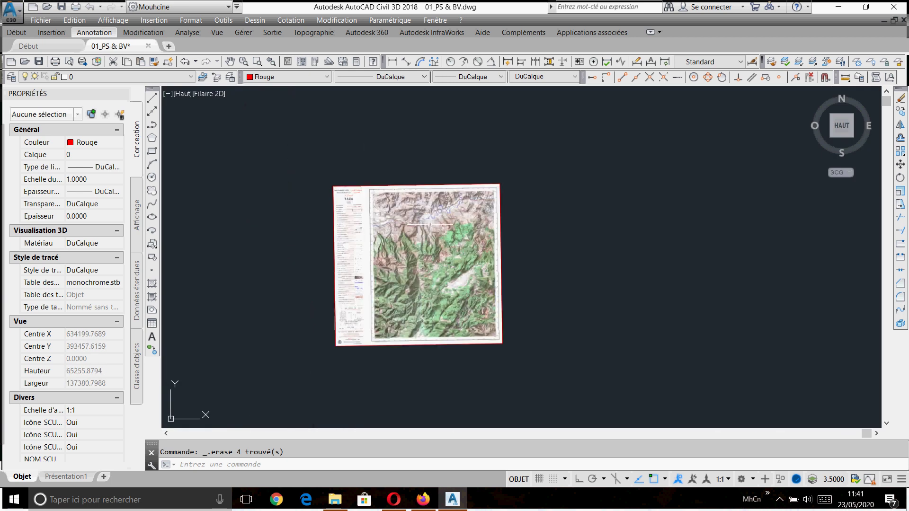
Step: Start clipping the TAZA map image with a new polygonal boundary
click(469, 173)
click(424, 228)
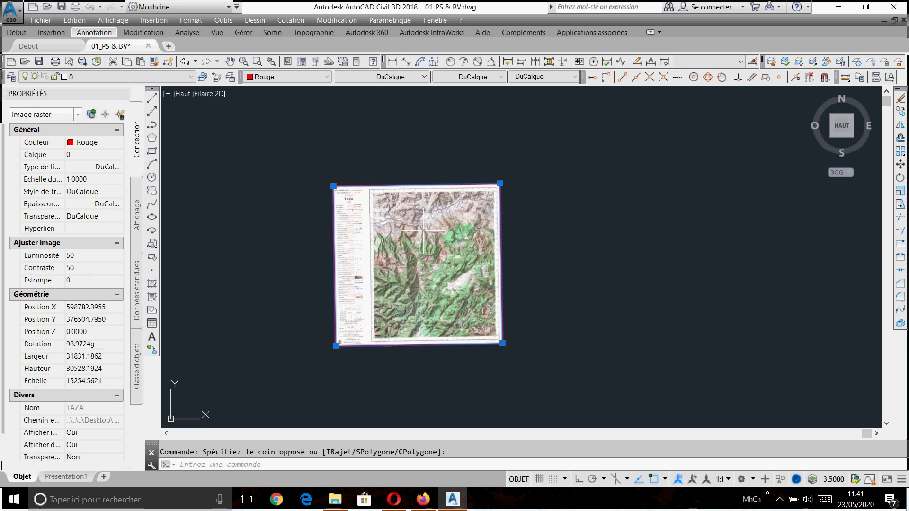
click(478, 160)
click(420, 219)
right_click(421, 218)
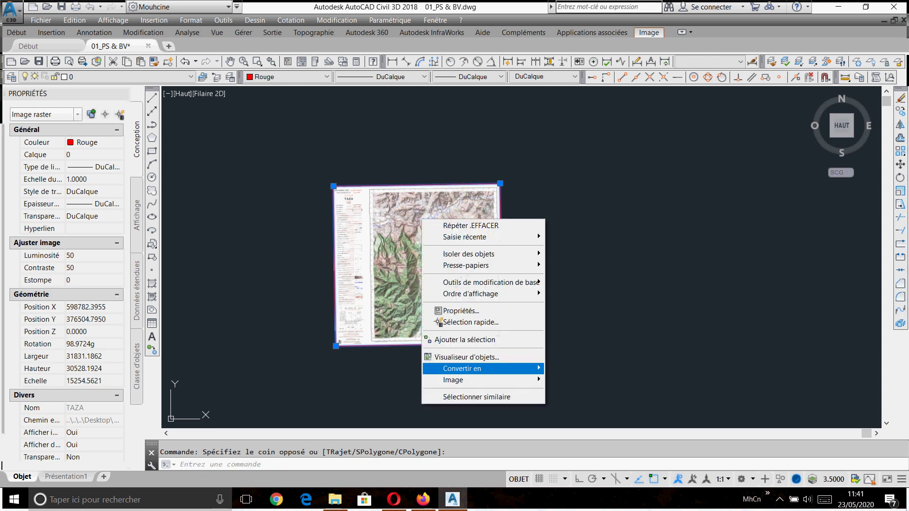
mouse_move(497, 379)
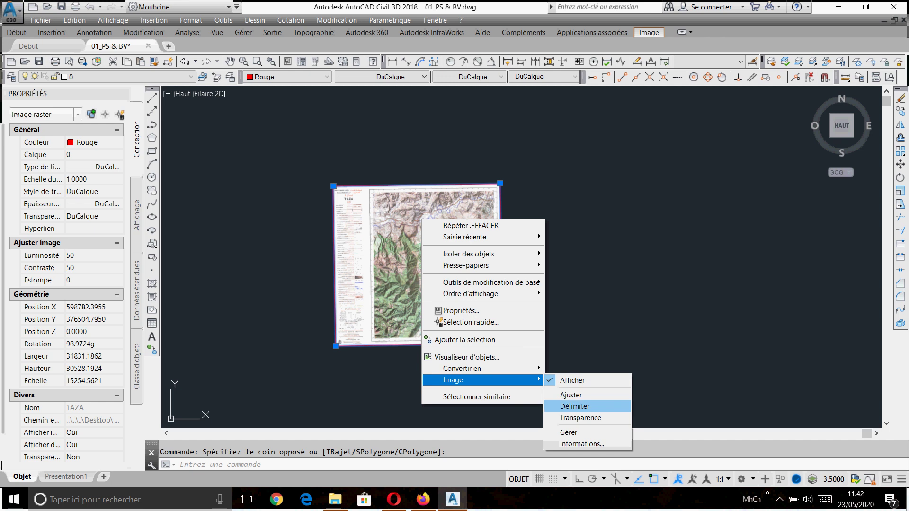
click(574, 406)
right_click(440, 247)
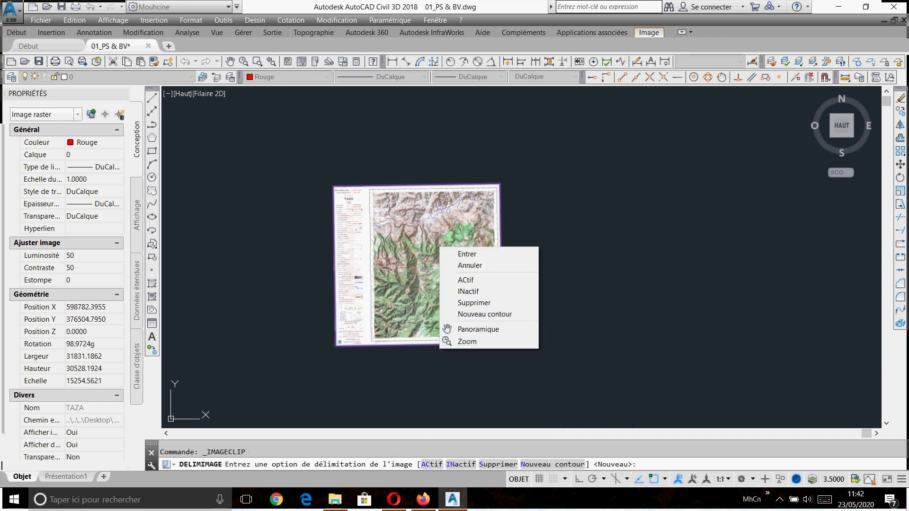
click(483, 314)
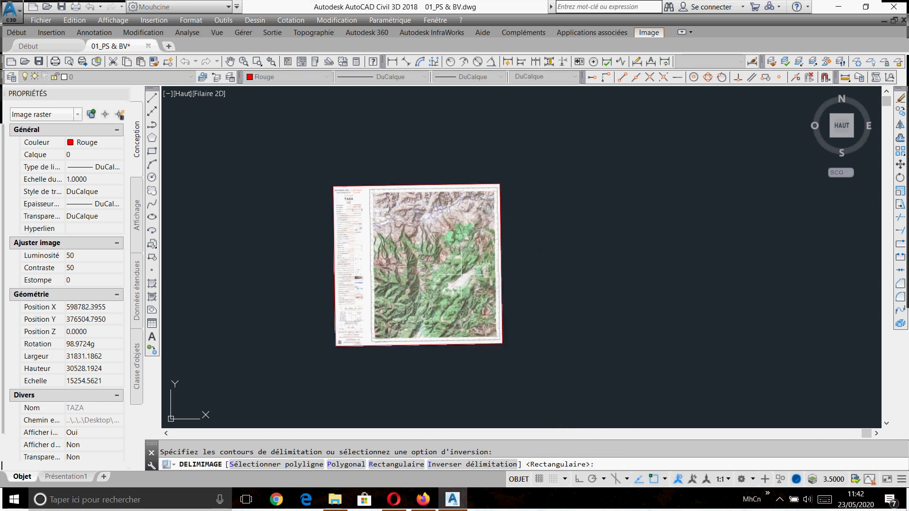
right_click(453, 261)
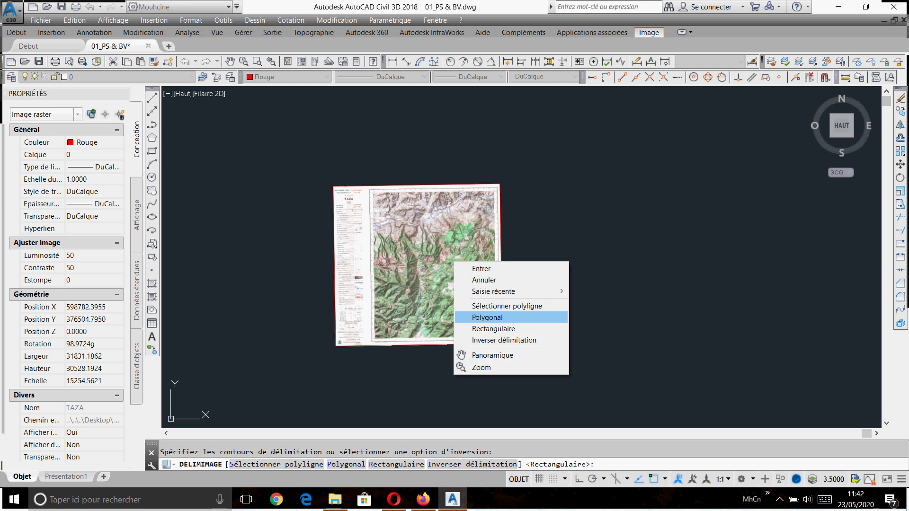
click(487, 317)
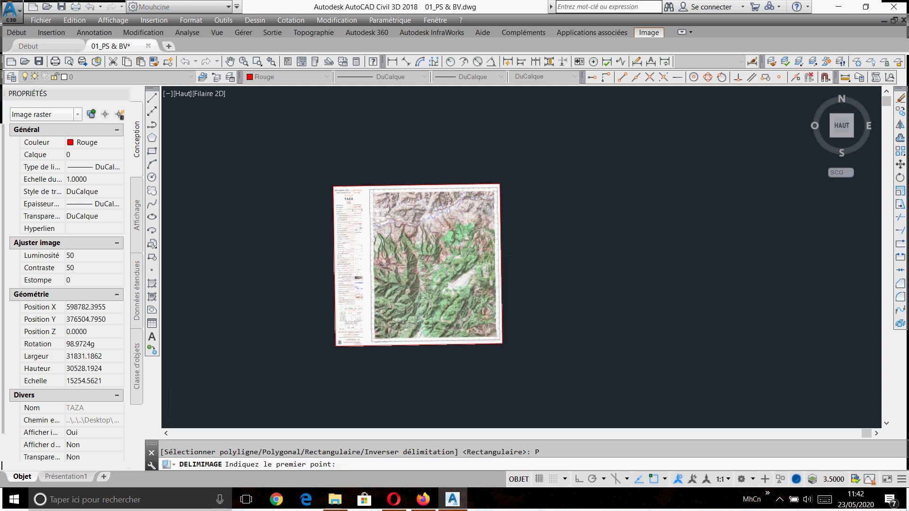
Step: Place the first two clipping points at the north-east corner (4°00', 34°15') and the north-west corner of the mapped area
scroll(433, 204, up, 8)
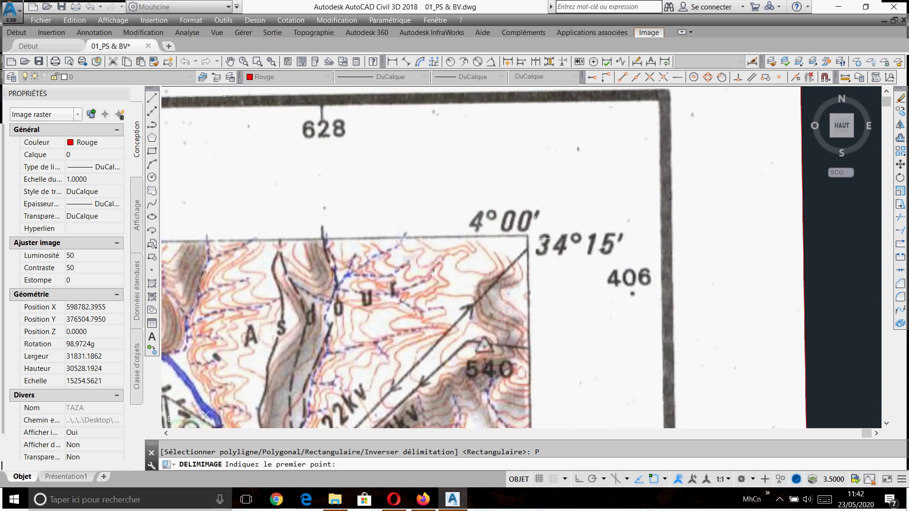
click(528, 237)
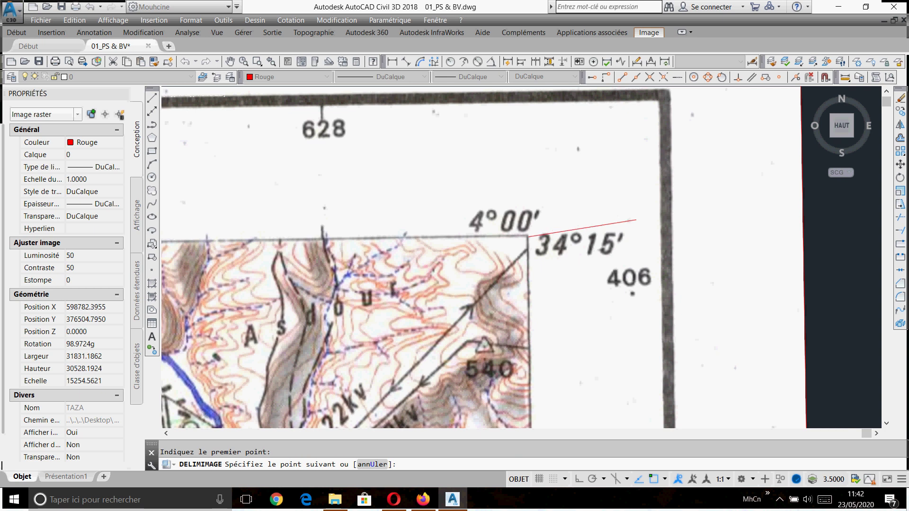
scroll(587, 224, down, 8)
scroll(570, 222, down, 3)
middle_drag(324, 251, 584, 219)
middle_drag(358, 197, 442, 193)
scroll(442, 193, up, 3)
scroll(438, 190, up, 10)
click(369, 199)
Step: Place the clipping points at the mapped area's south-west and south-east corners and finish the boundary
scroll(369, 189, down, 10)
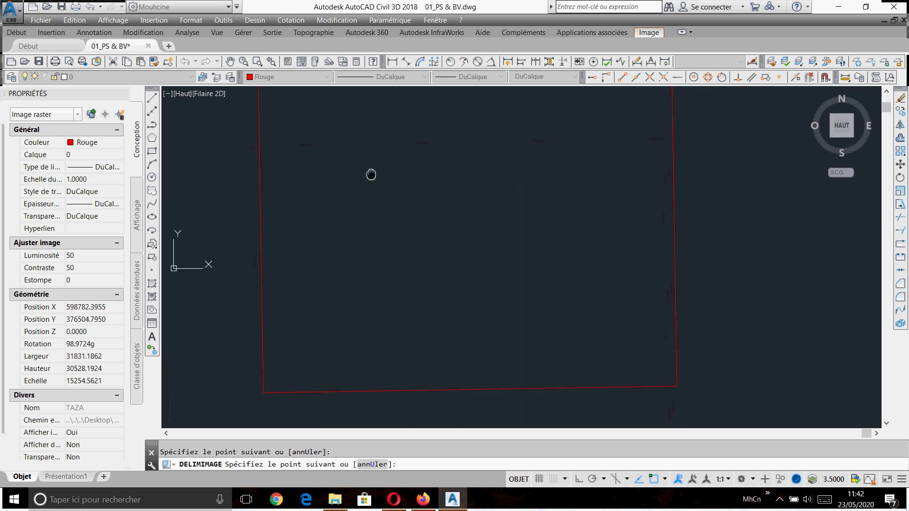
scroll(361, 344, up, 10)
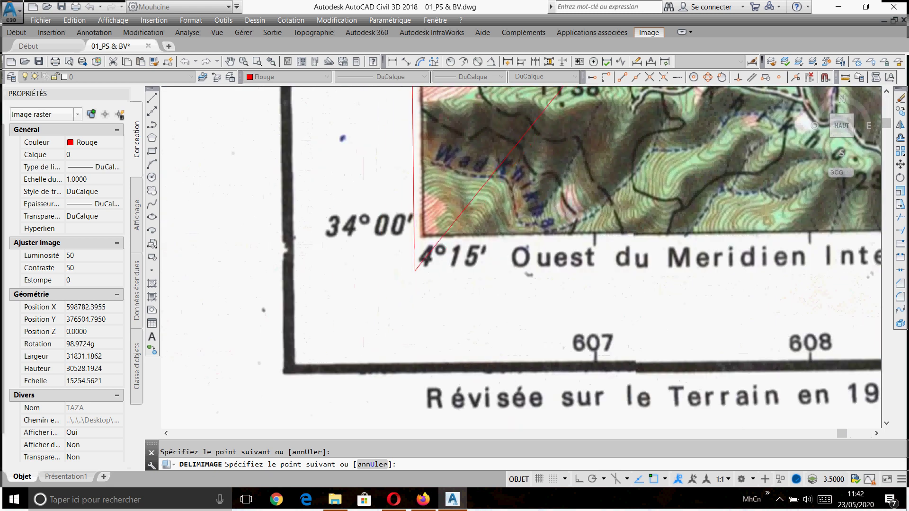
click(417, 258)
scroll(428, 269, down, 6)
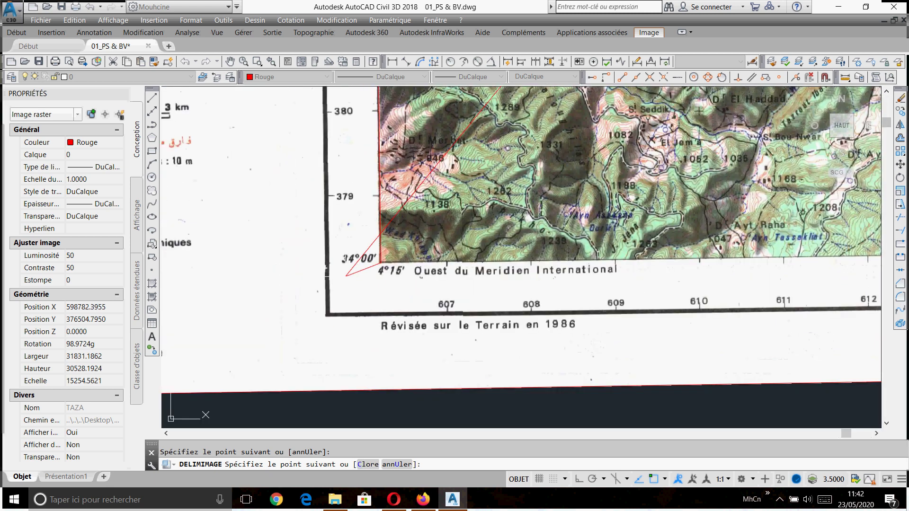
middle_drag(725, 280, 439, 318)
scroll(438, 303, down, 6)
scroll(647, 292, up, 4)
scroll(651, 290, up, 5)
click(696, 280)
right_click(695, 281)
click(710, 287)
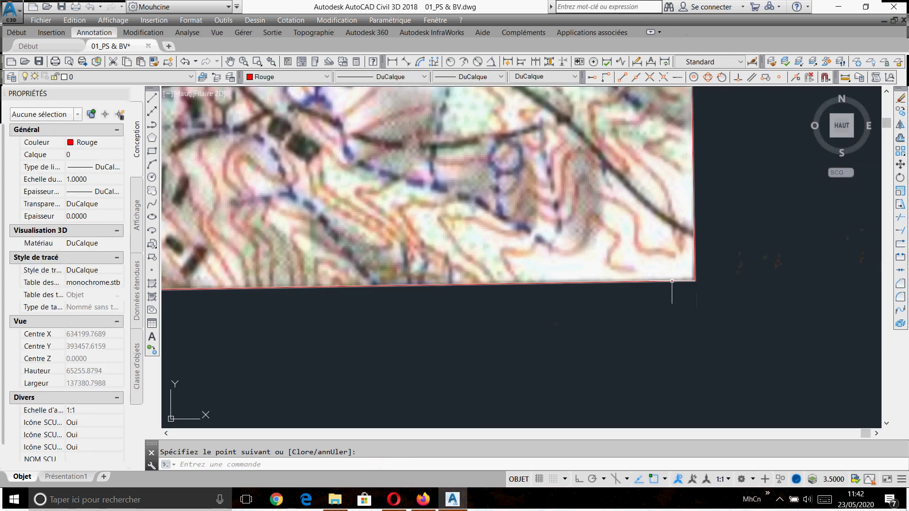
Step: Remove the TAZA image's clipping boundary with the Supprimer option and undo the removal
middle_click(535, 202)
middle_click(534, 202)
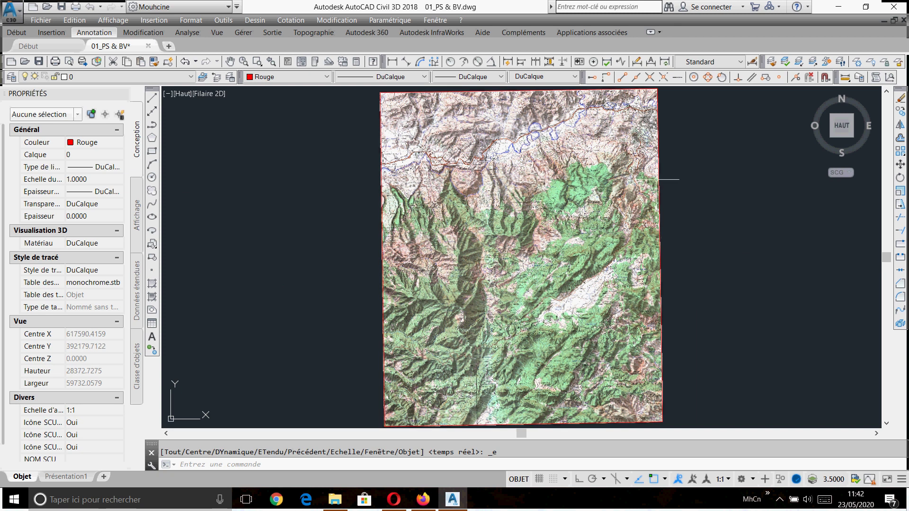
scroll(405, 168, down, 4)
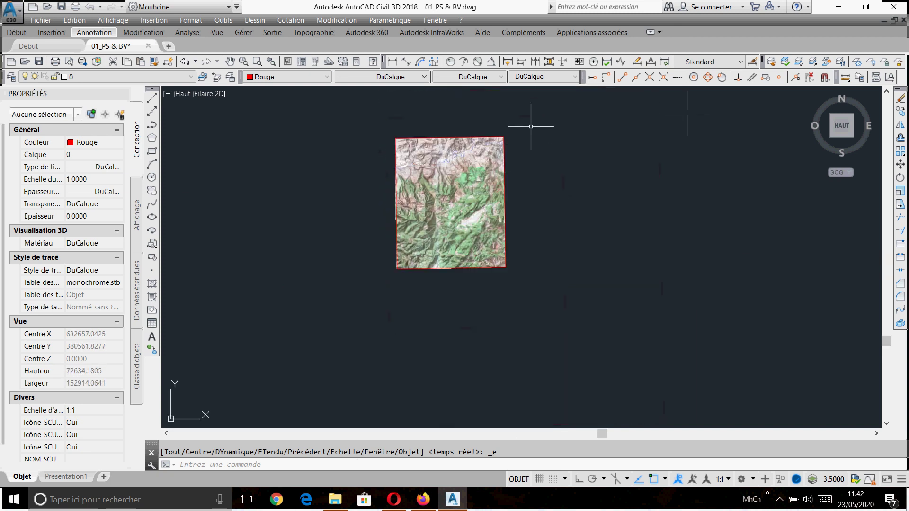
click(530, 126)
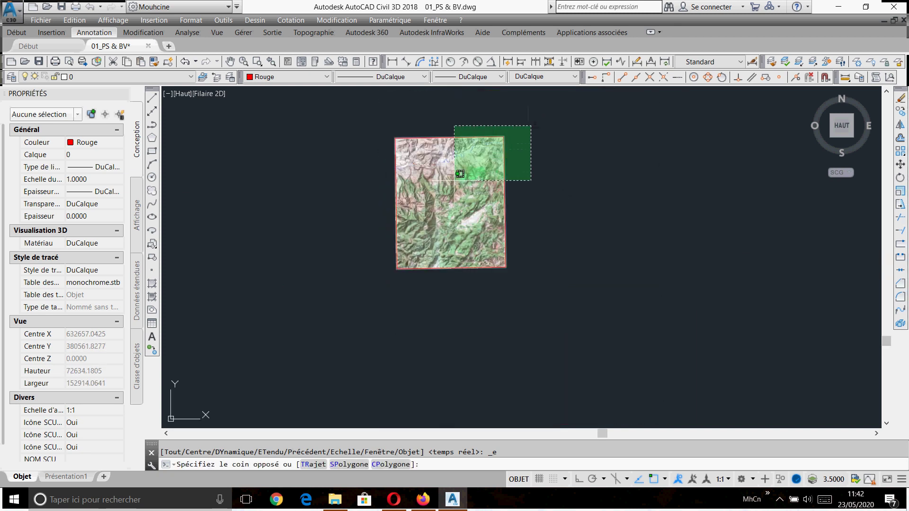
click(432, 205)
right_click(455, 168)
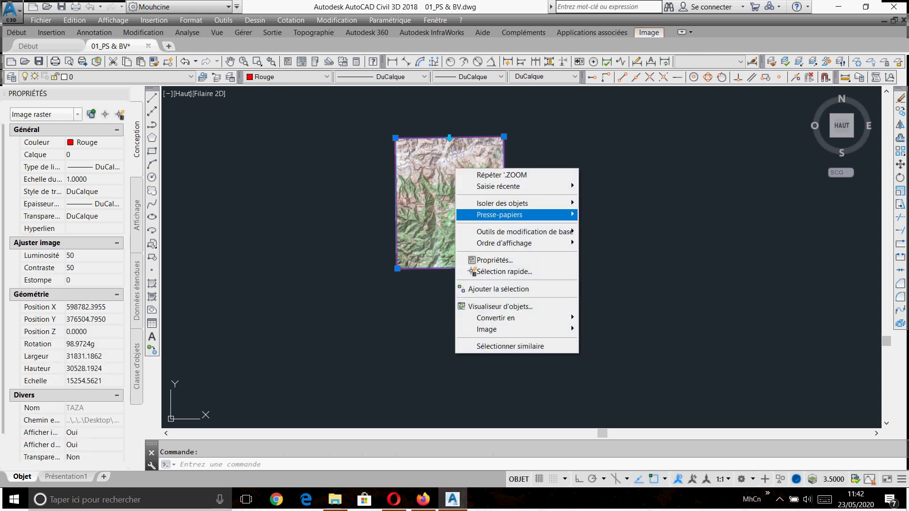
mouse_move(559, 329)
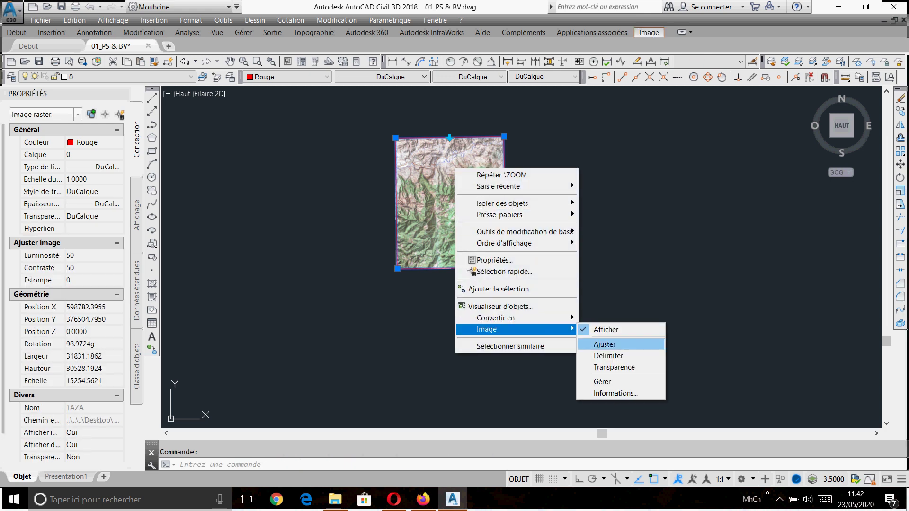
click(608, 356)
right_click(507, 231)
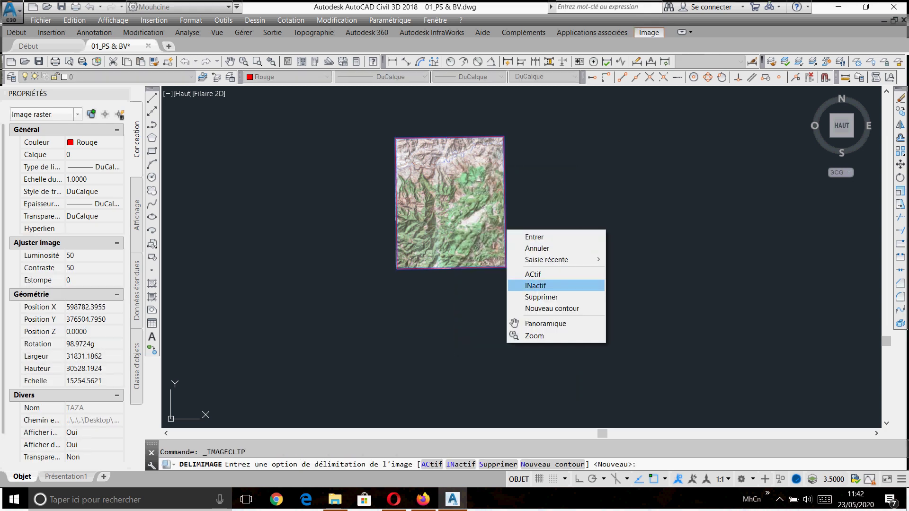
click(541, 297)
text(u)
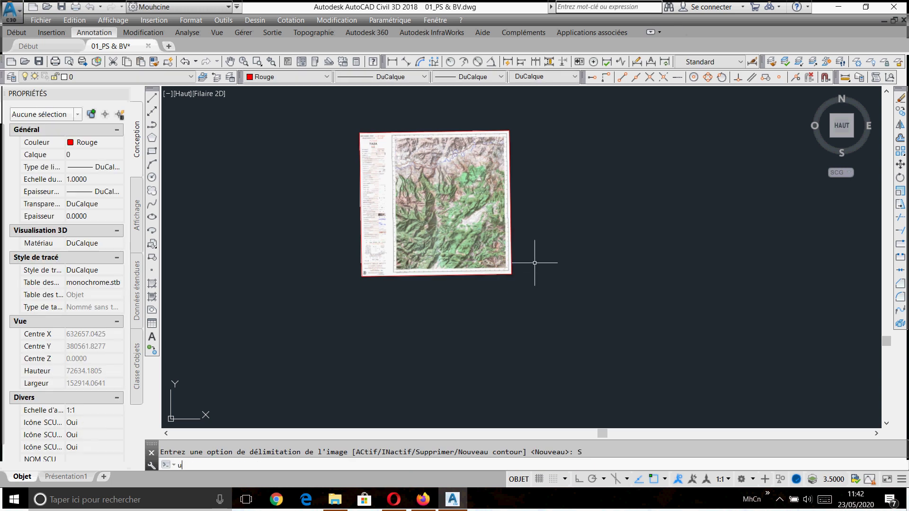
key(Return)
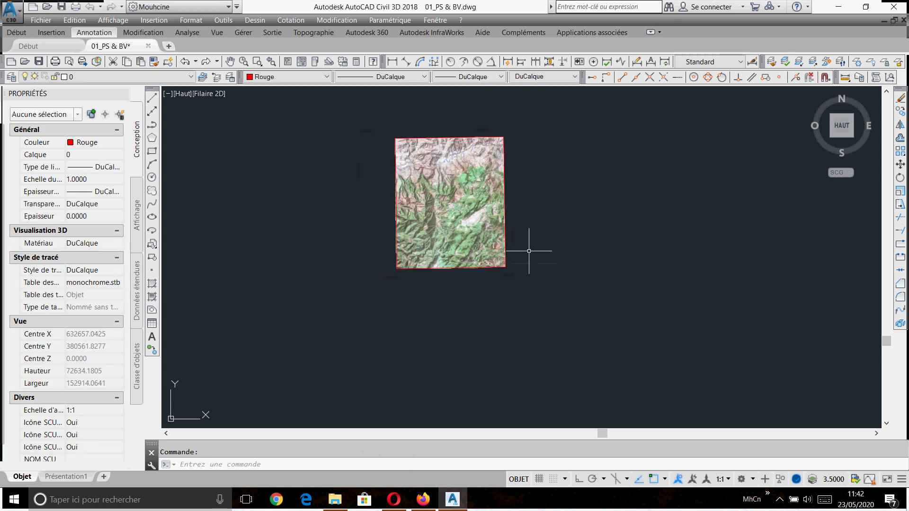
Step: Switch to File Explorer and copy TAHLA1989.jpg from the 05_Calage des cartes folder
middle_click(455, 160)
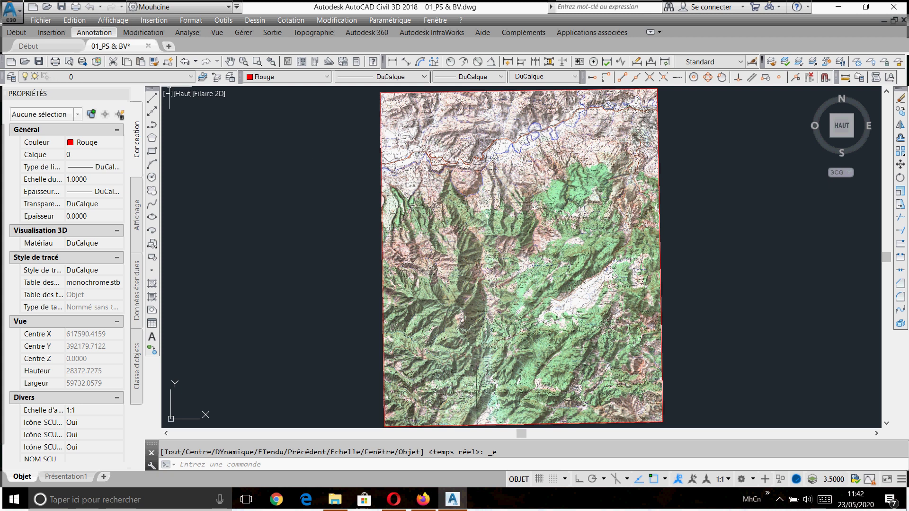
click(52, 32)
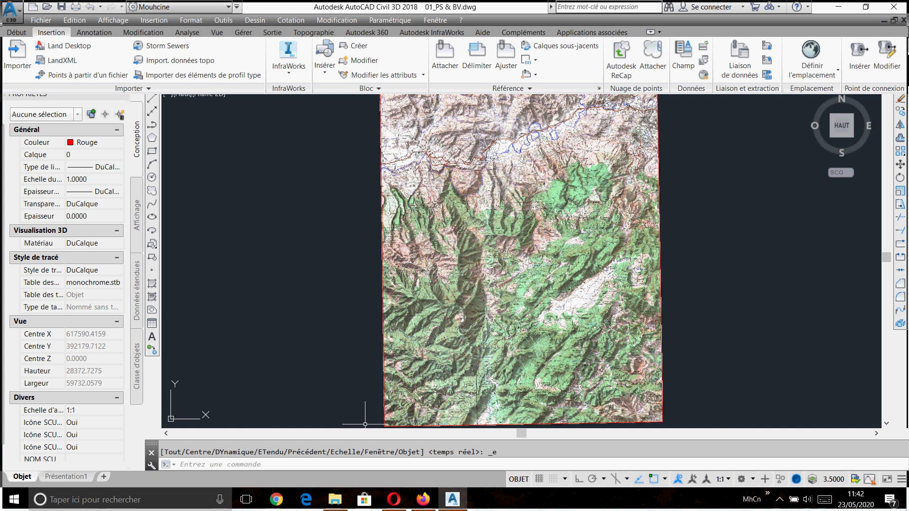
click(334, 500)
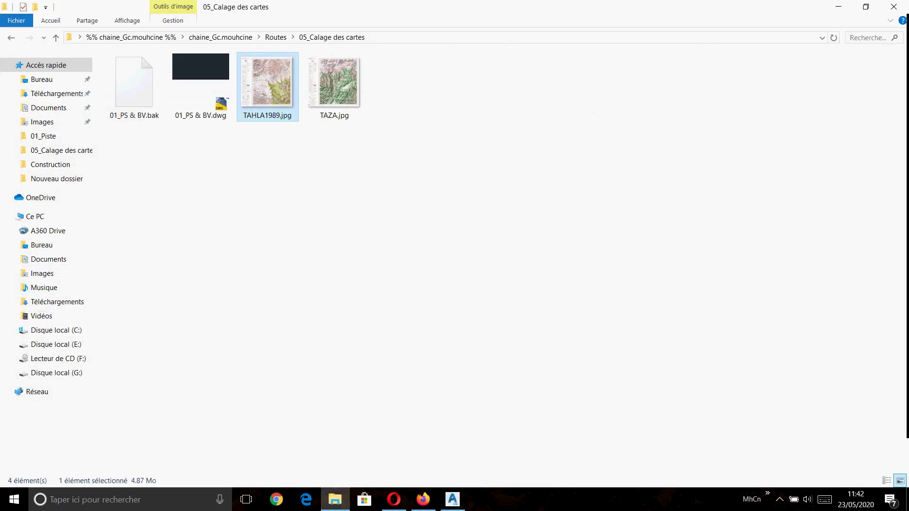
right_click(268, 86)
click(298, 403)
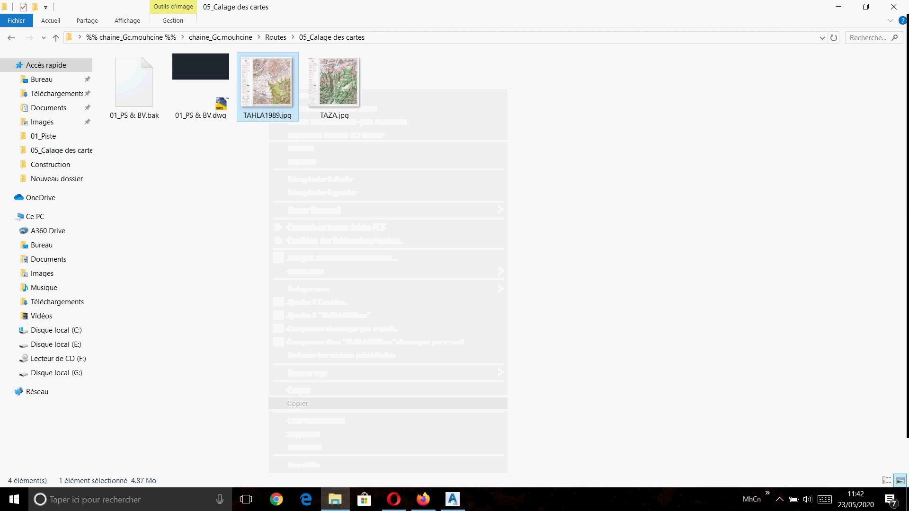
Step: Return to AutoCAD Civil 3D and paste the TAHLA1989 image upright, east of the TAZA map, at about 69550 by 67348 units
click(453, 499)
scroll(430, 245, down, 5)
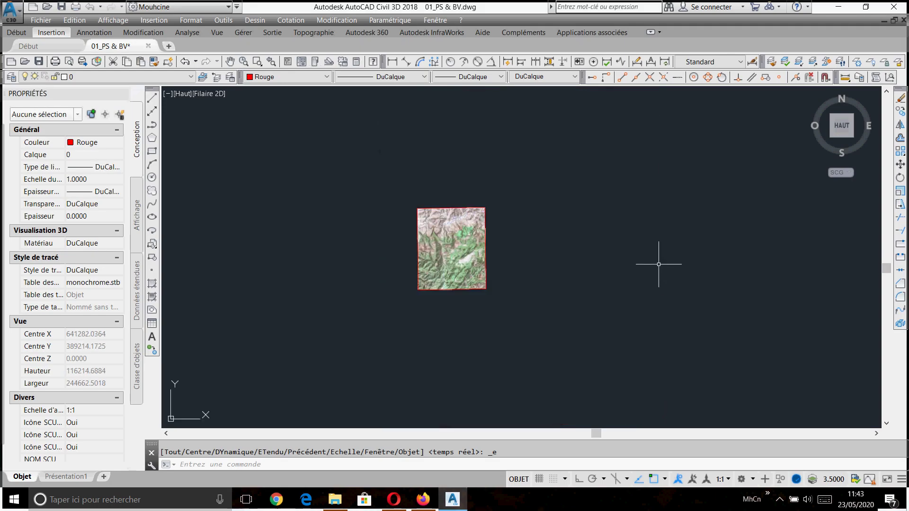
key(ctrl+v)
click(687, 270)
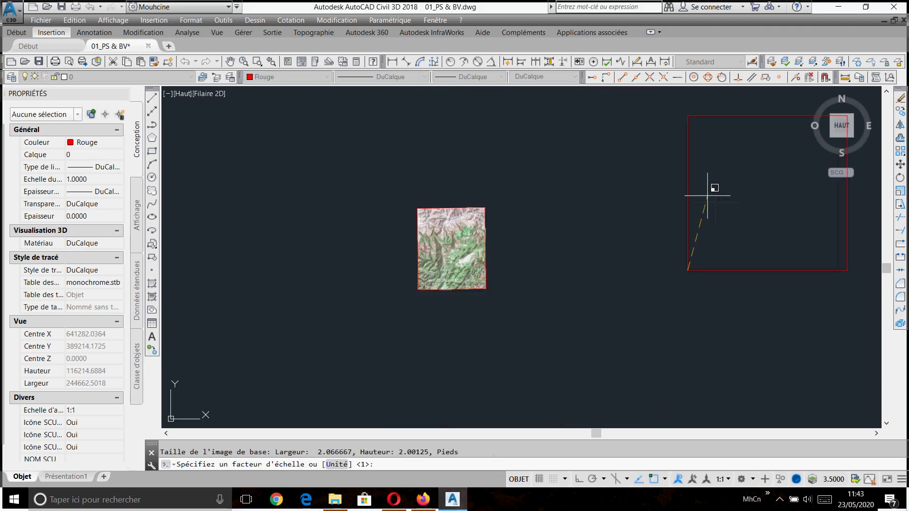
click(713, 175)
key(F8)
click(712, 173)
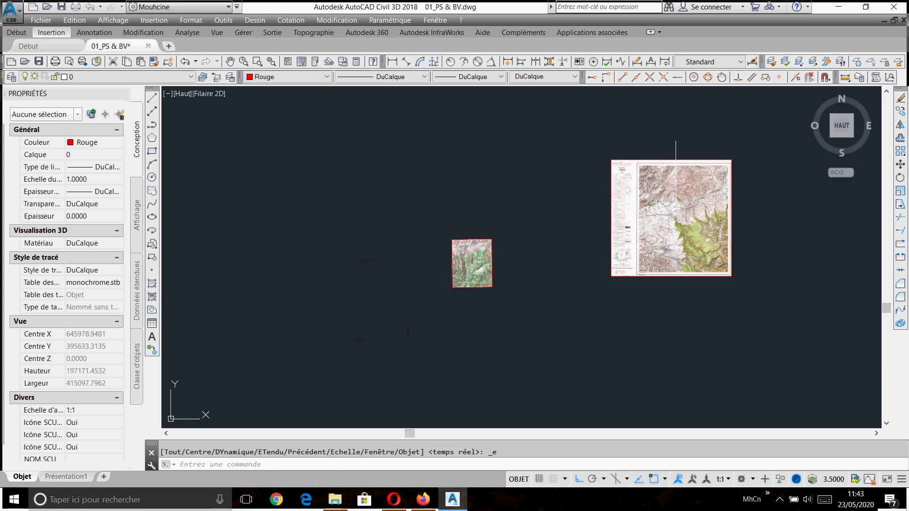
Step: Shrink the TAHLA1989 image from its north-west corner to about 31658 by 30656 units
scroll(741, 105, up, 2)
click(675, 150)
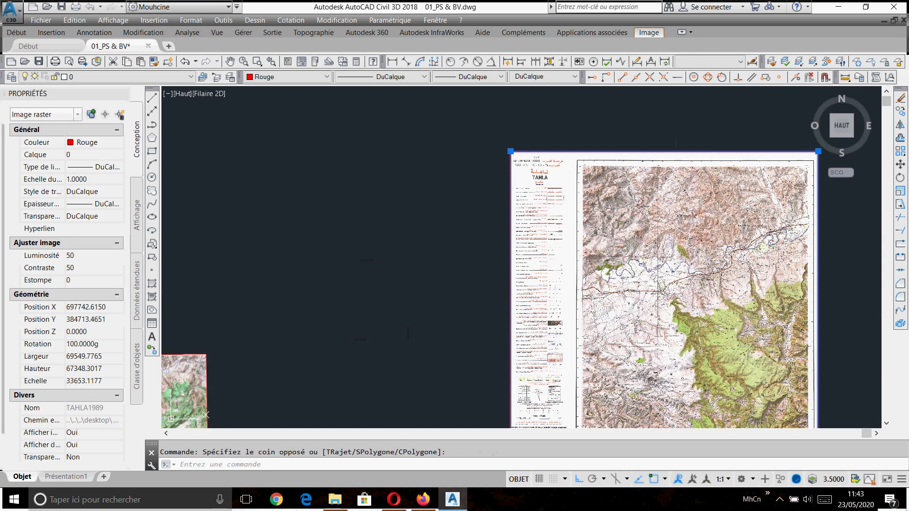
click(510, 151)
click(680, 271)
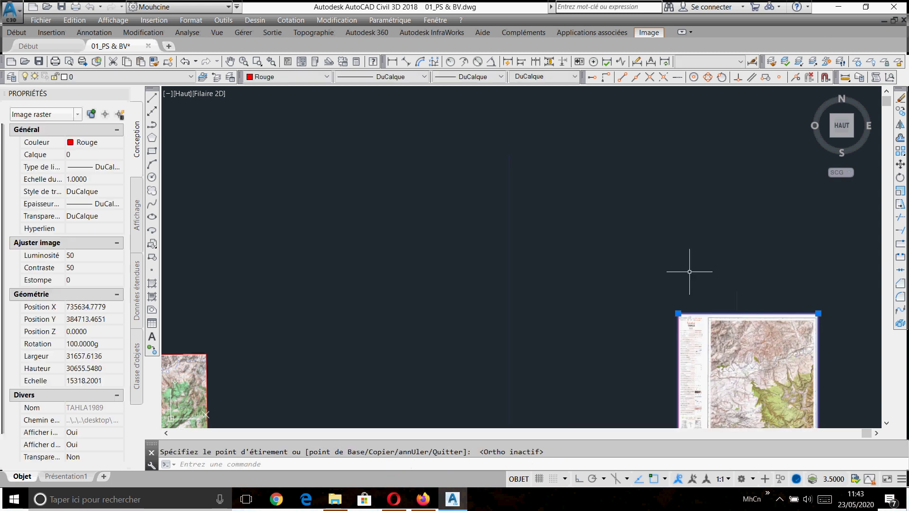
key(Escape)
middle_click(690, 271)
middle_click(690, 272)
middle_drag(739, 272, 522, 273)
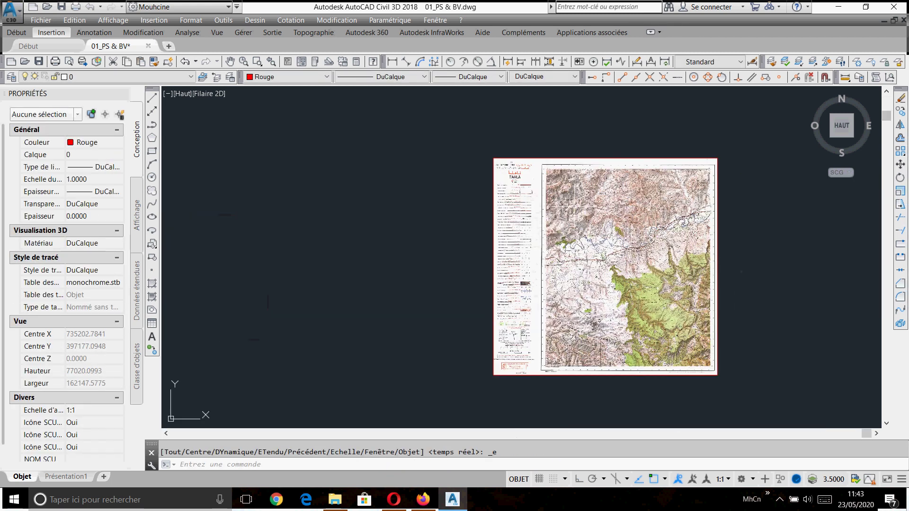
scroll(574, 207, up, 4)
key(Escape)
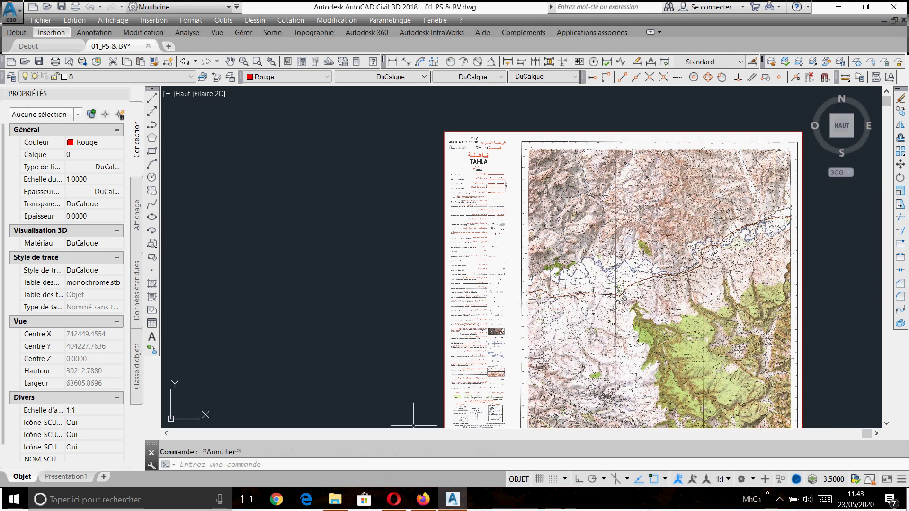
click(335, 500)
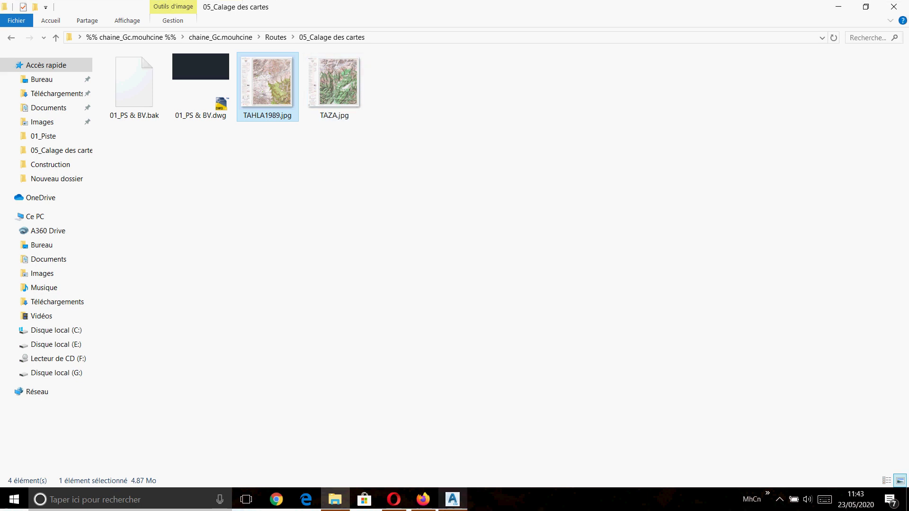
click(452, 499)
Step: Draw a vertical polyline on the TAHLA map from the 584 grid tick on its north frame down into the map
scroll(560, 147, up, 8)
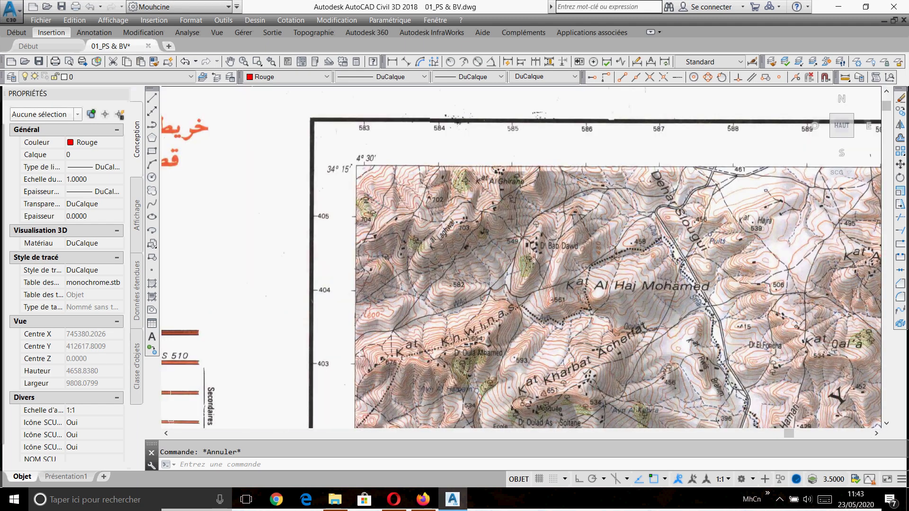
click(152, 124)
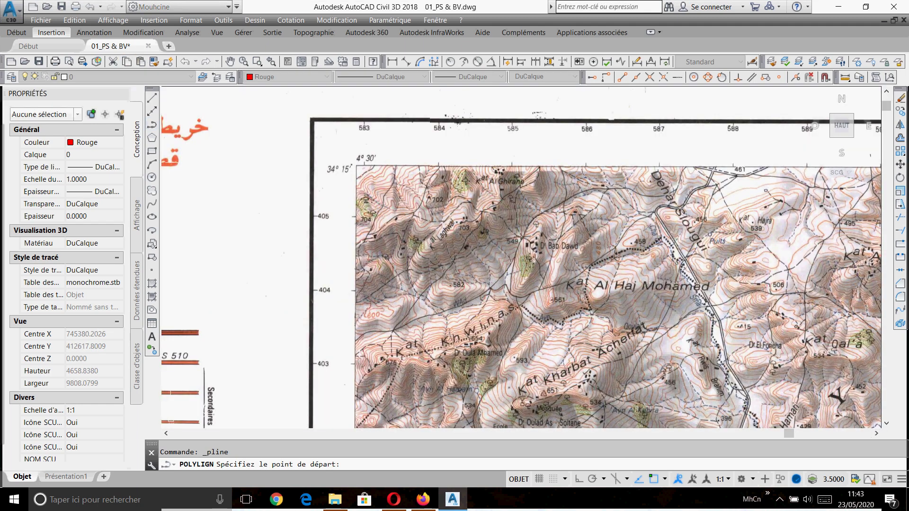
scroll(437, 119, up, 6)
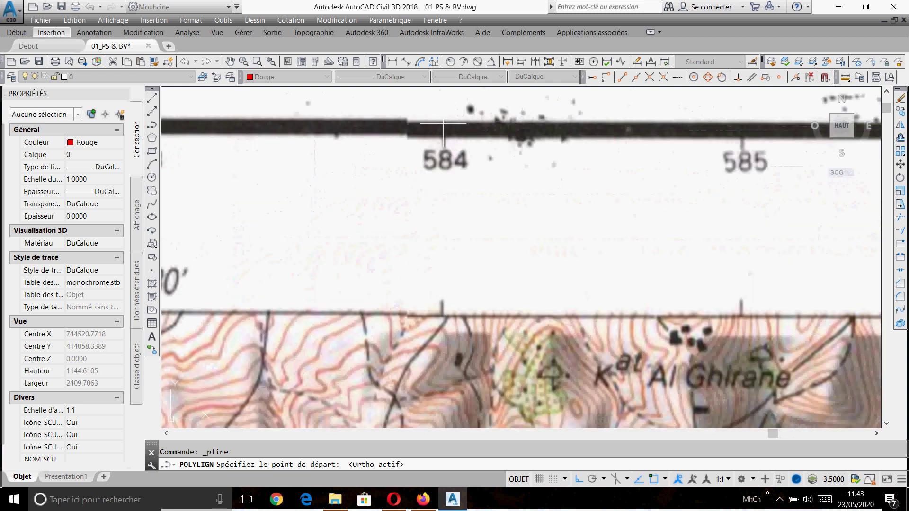
click(443, 124)
scroll(446, 208, down, 12)
click(442, 291)
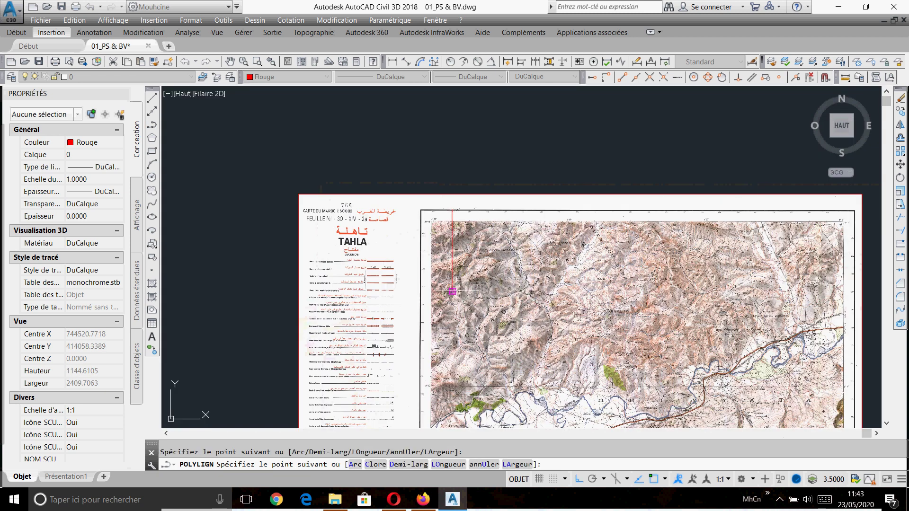
key(Return)
Step: Draw a horizontal polyline from the 404 grid tick on the west frame eastward across the 584 line
scroll(420, 247, up, 6)
scroll(420, 273, up, 12)
click(555, 278)
click(491, 276)
key(Return)
click(542, 279)
scroll(289, 240, down, 8)
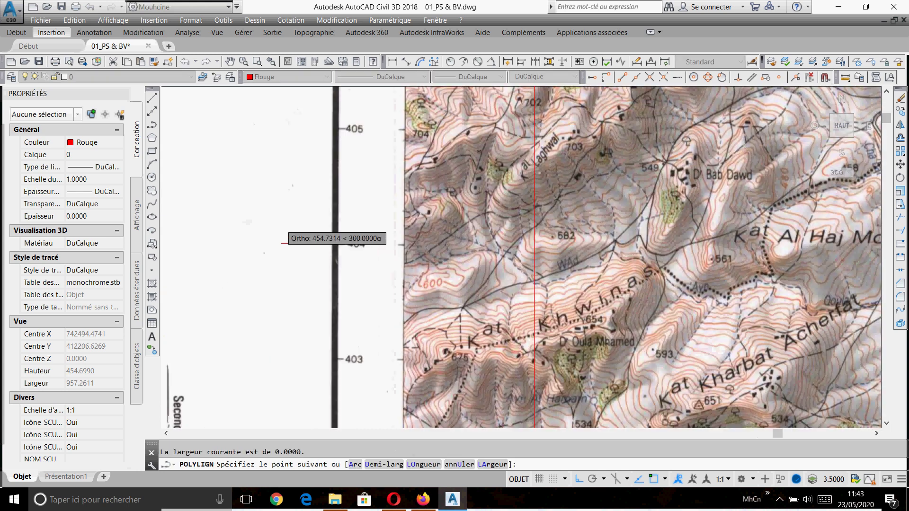
scroll(280, 225, down, 2)
click(467, 252)
key(Return)
Step: Draw a vertical polyline from the 605 grid tick on the TAHLA map's south frame up into the map
scroll(353, 175, down, 10)
scroll(509, 363, up, 2)
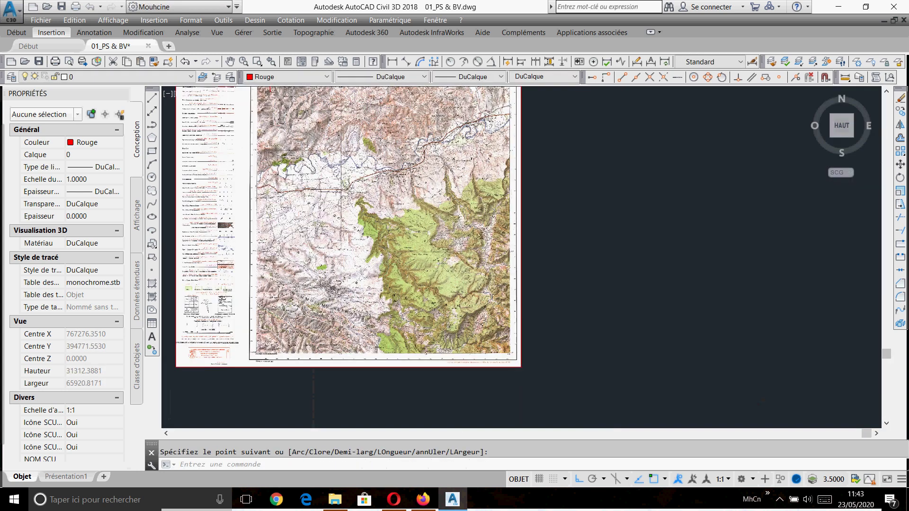
scroll(513, 363, up, 2)
scroll(480, 355, up, 18)
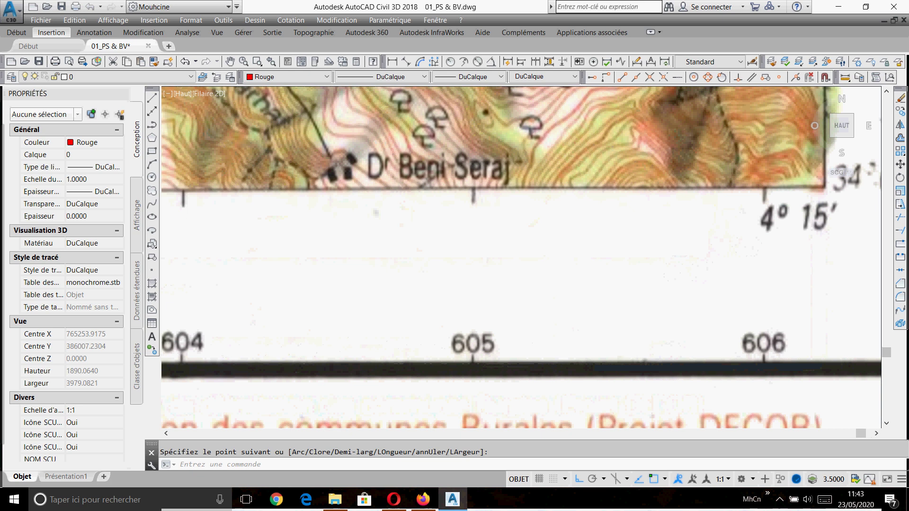
key(Return)
click(436, 350)
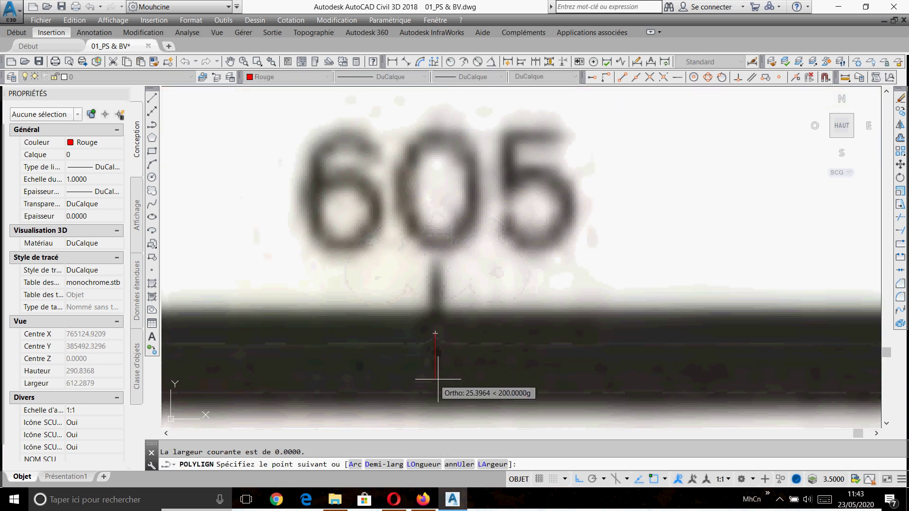
scroll(432, 349, down, 12)
key(Escape)
Step: Draw a horizontal polyline from the 380 grid tick on the east frame westward across the 605 line
key(Return)
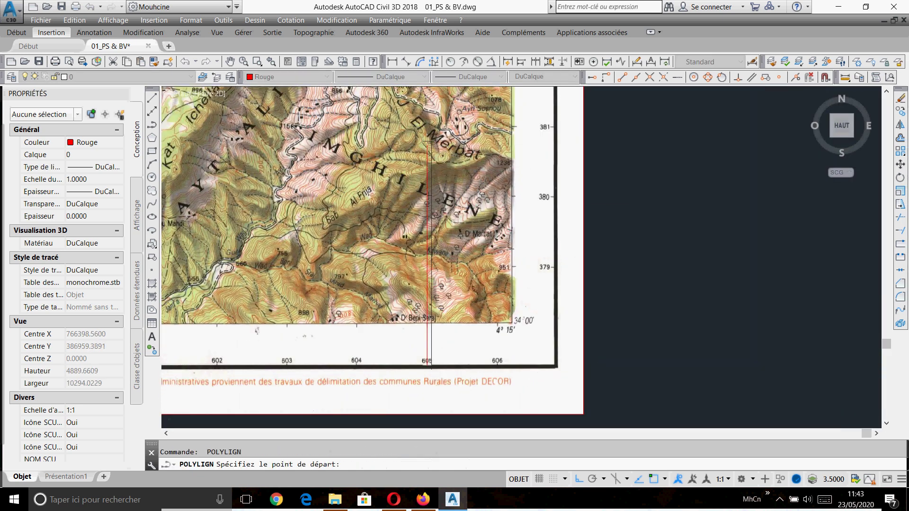
scroll(557, 204, up, 10)
click(558, 203)
scroll(558, 204, down, 10)
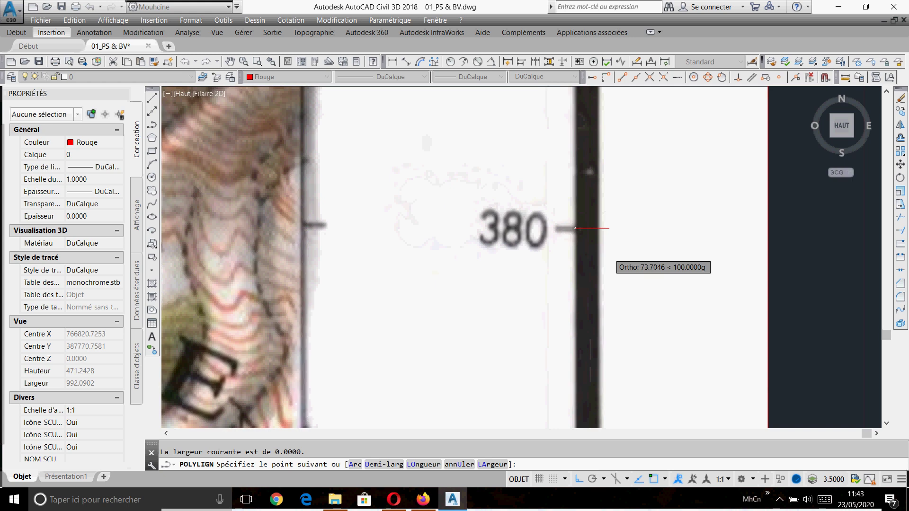
key(Escape)
scroll(557, 218, down, 20)
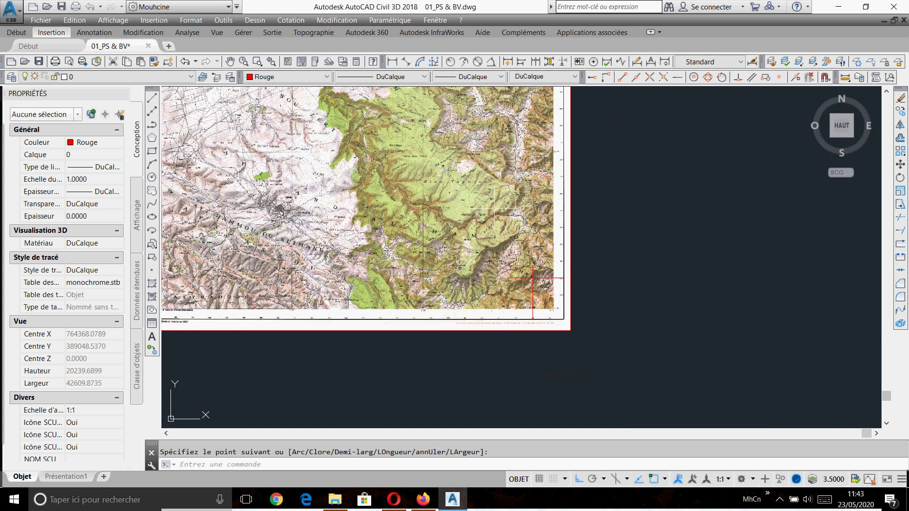
drag(558, 218, 540, 269)
text(a)
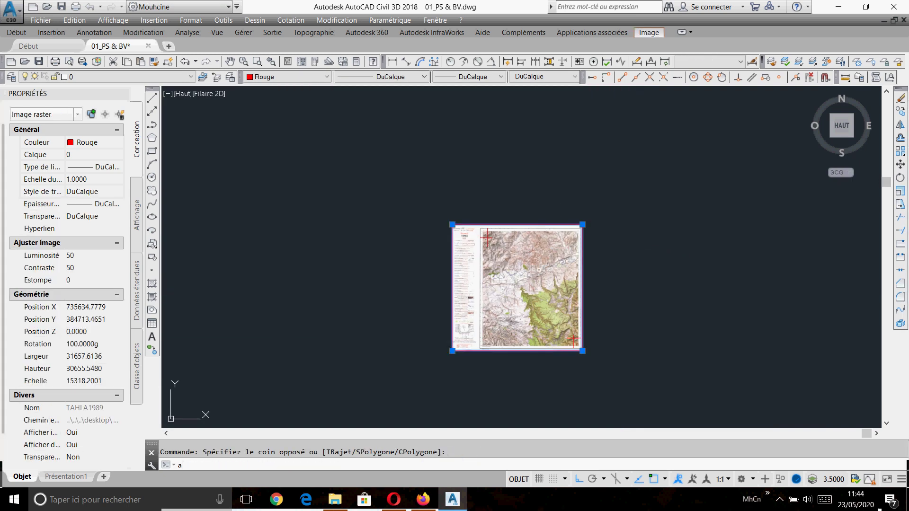
text(lign)
key(Return)
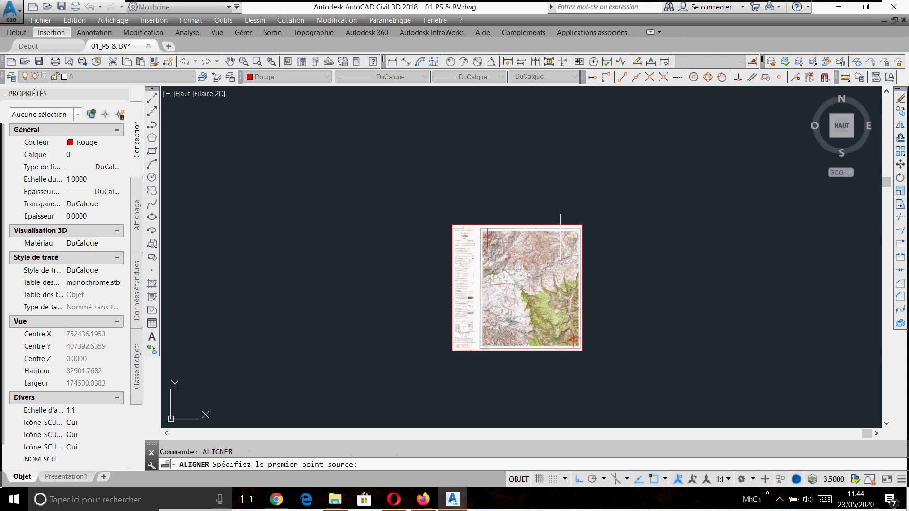
scroll(501, 241, up, 12)
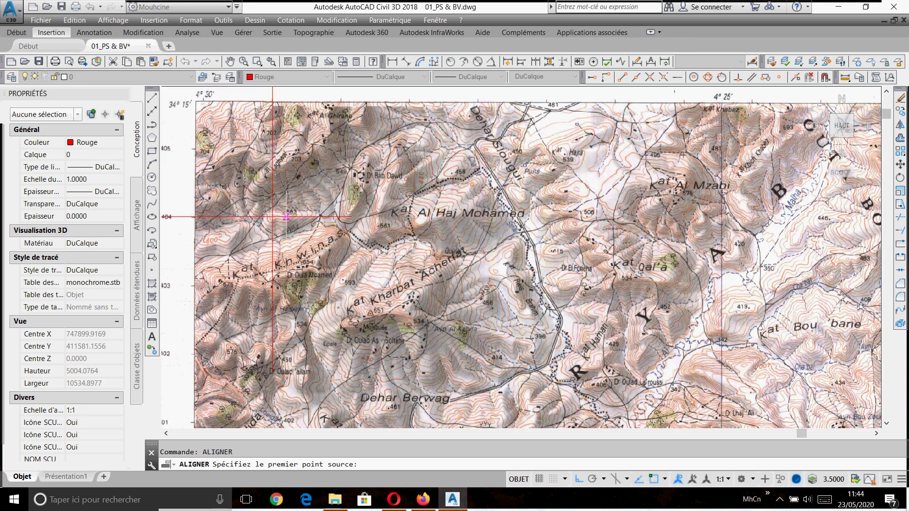
click(272, 217)
scroll(265, 208, up, 8)
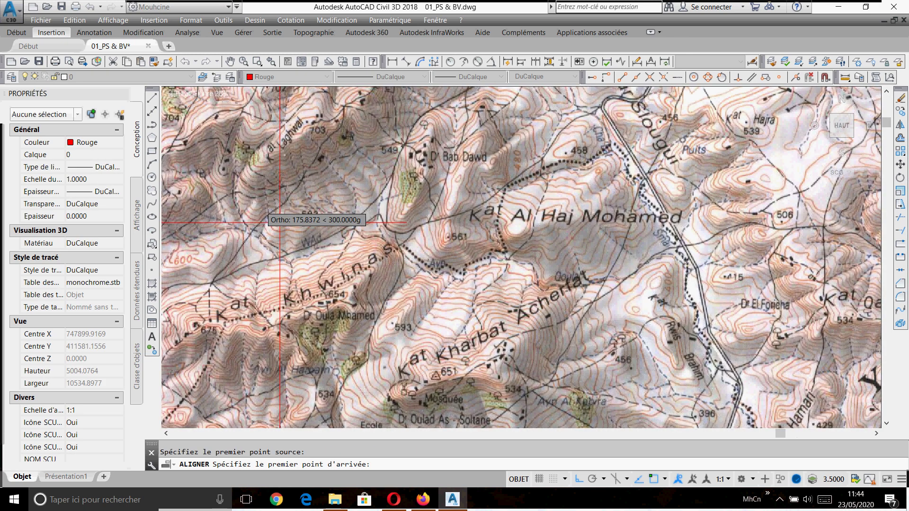
scroll(338, 244, up, 4)
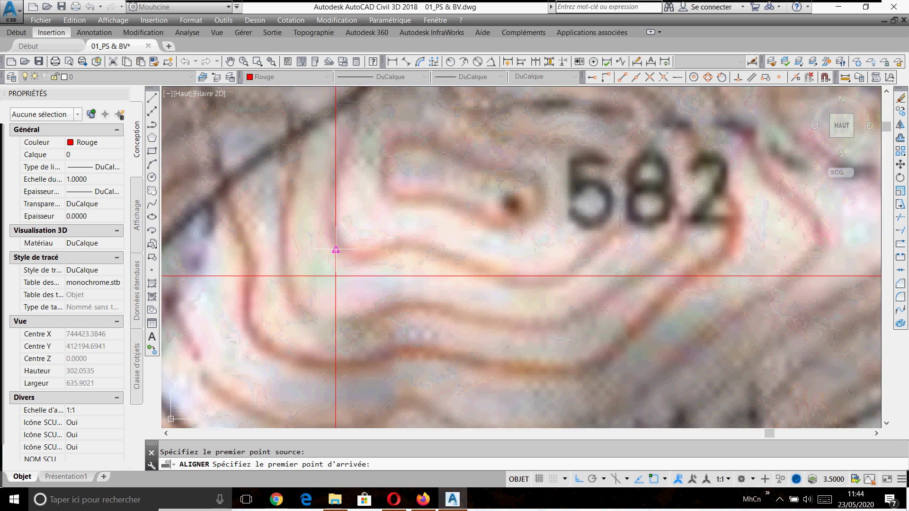
click(336, 276)
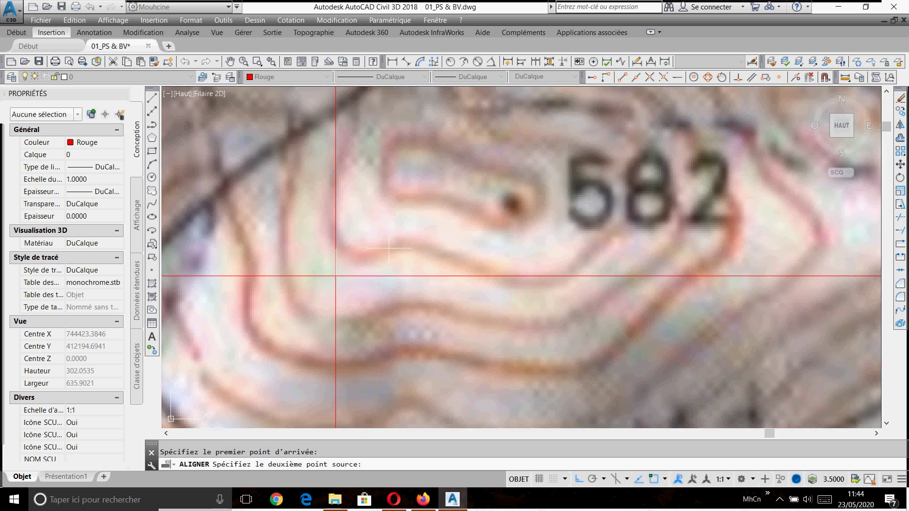
scroll(392, 290, down, 12)
key(Escape)
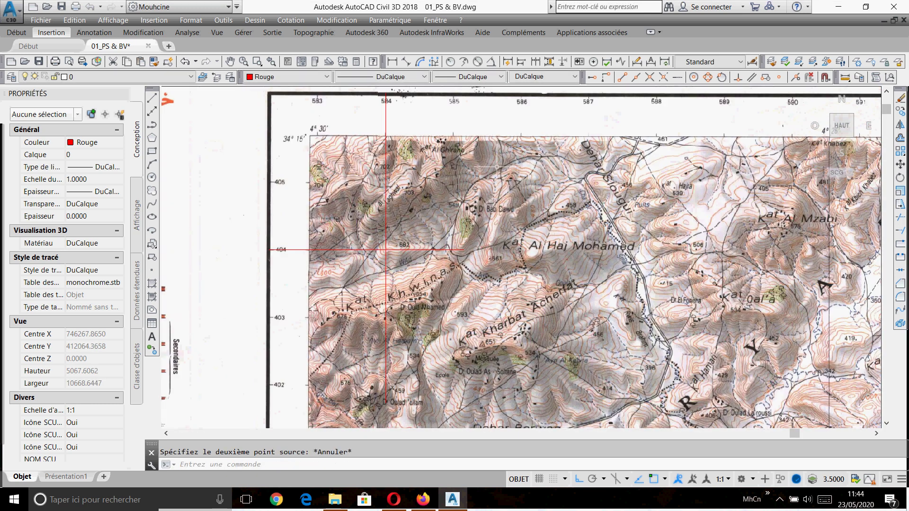
Step: Start aligning the TAHLA image and its grid lines, mapping the 584/404 line intersection to 584000,404000
scroll(522, 167, down, 6)
click(591, 107)
click(575, 168)
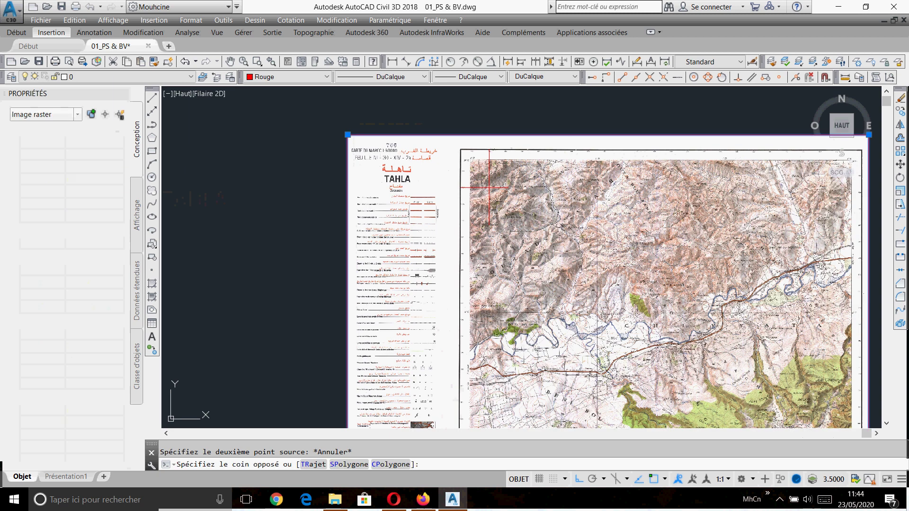
text(align)
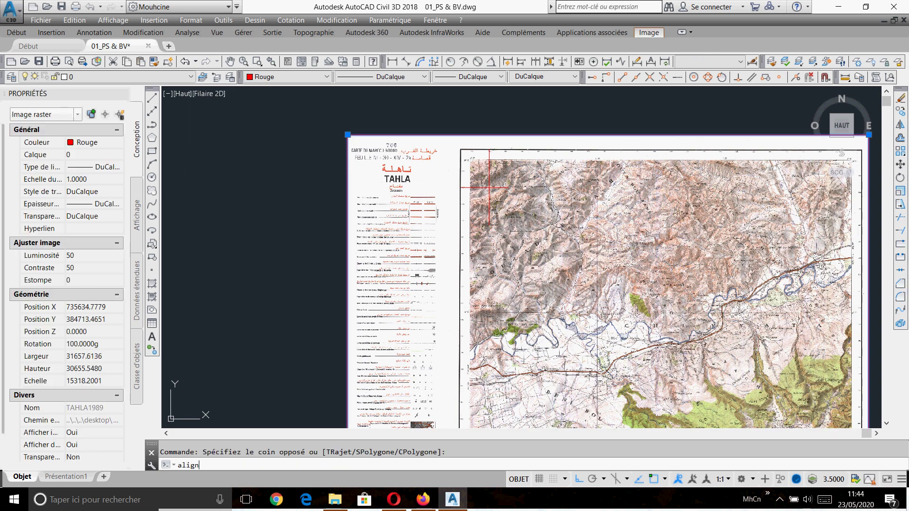
key(Return)
scroll(489, 187, up, 10)
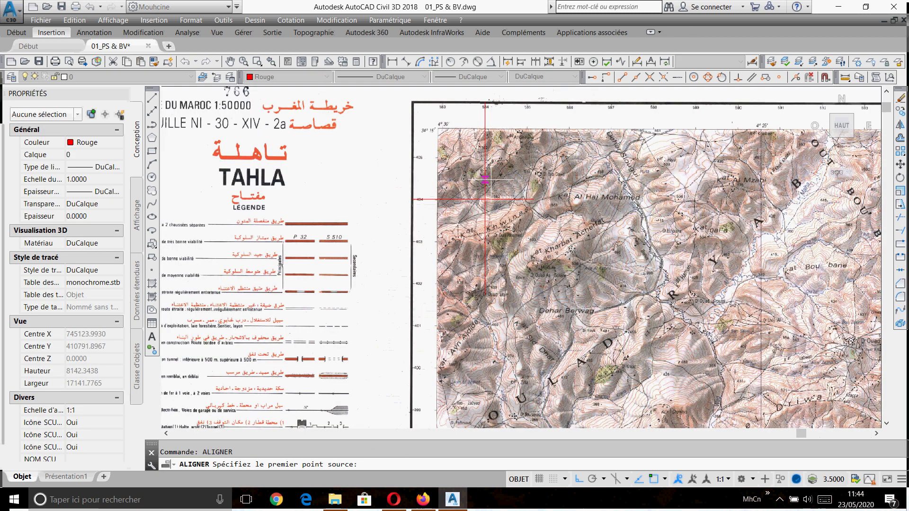
scroll(492, 217, up, 10)
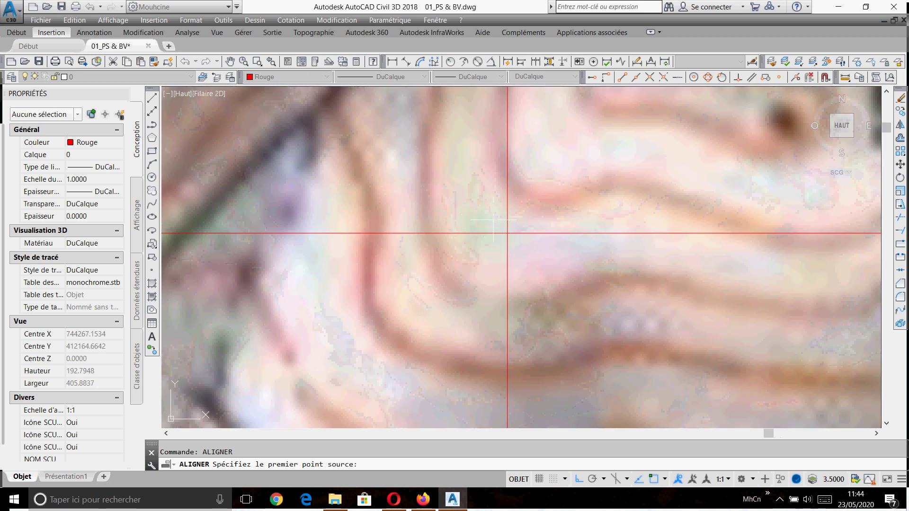
click(508, 233)
scroll(473, 284, down, 6)
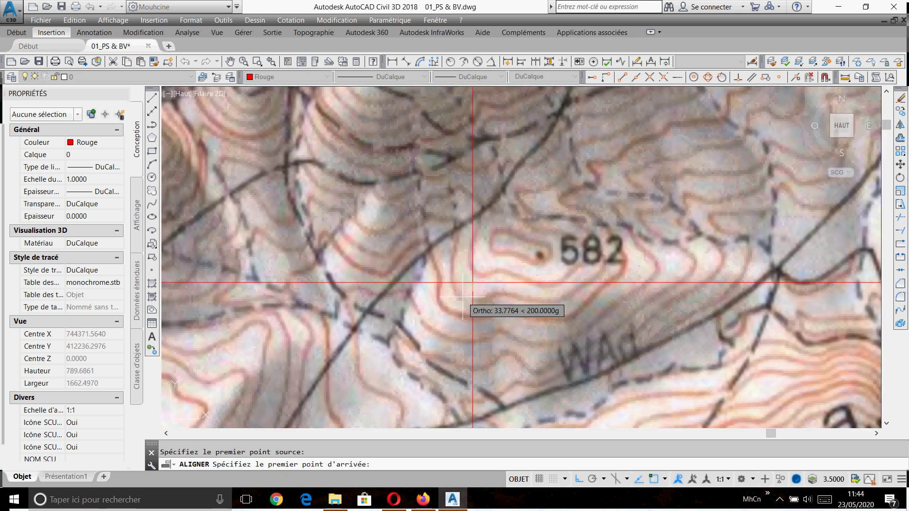
scroll(472, 283, down, 8)
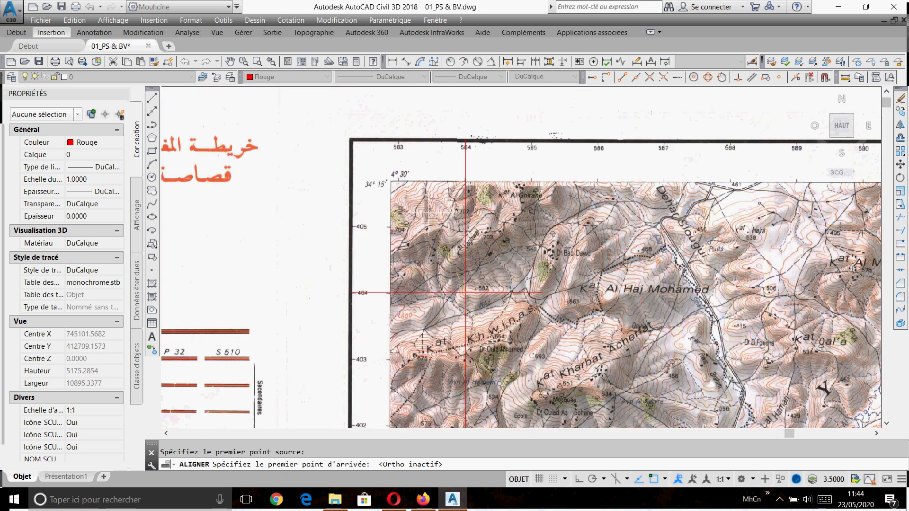
text(584000,40400)
key(Return)
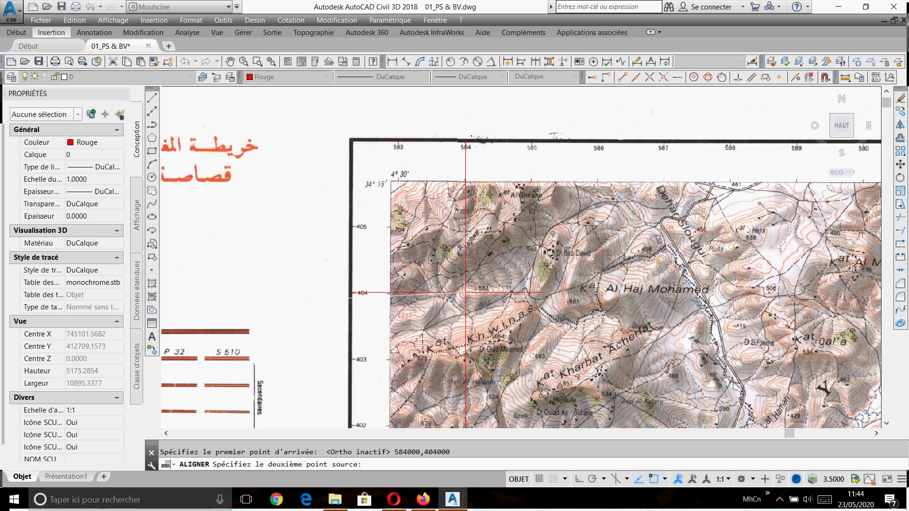
Step: Map the 605/380 grid line intersection as the second alignment point to 605000,380000
scroll(500, 307, down, 8)
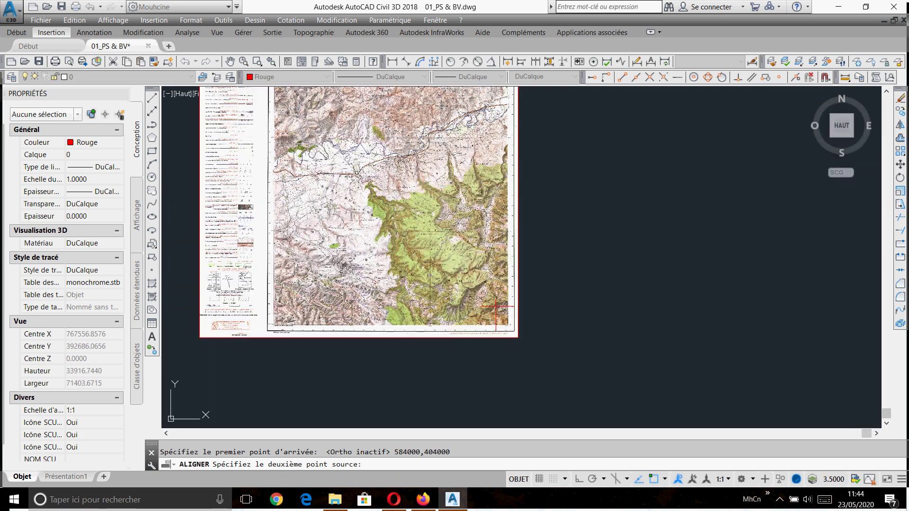
scroll(495, 307, up, 5)
click(452, 203)
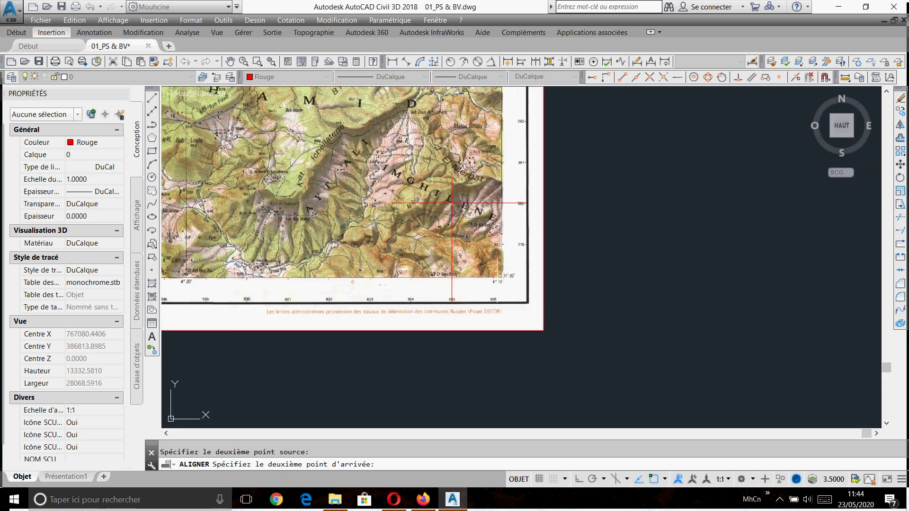
scroll(495, 287, up, 5)
text(605000,)
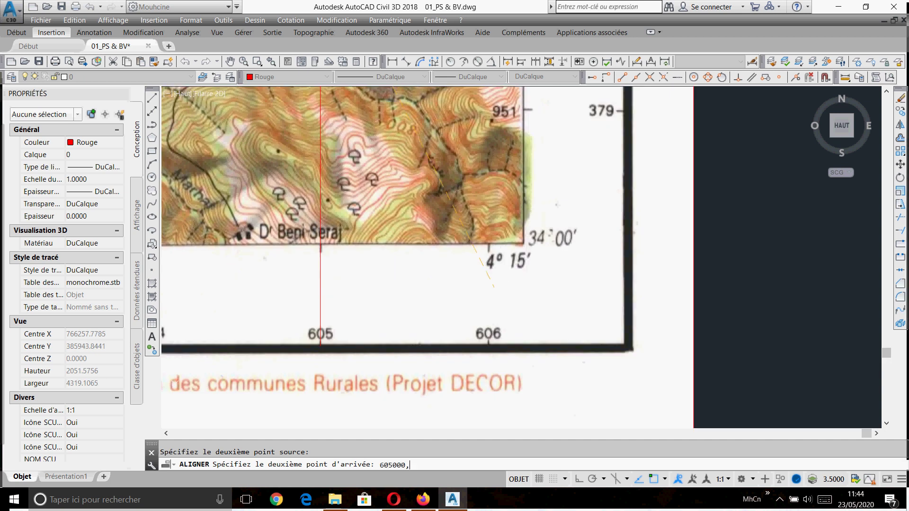
scroll(492, 293, down, 2)
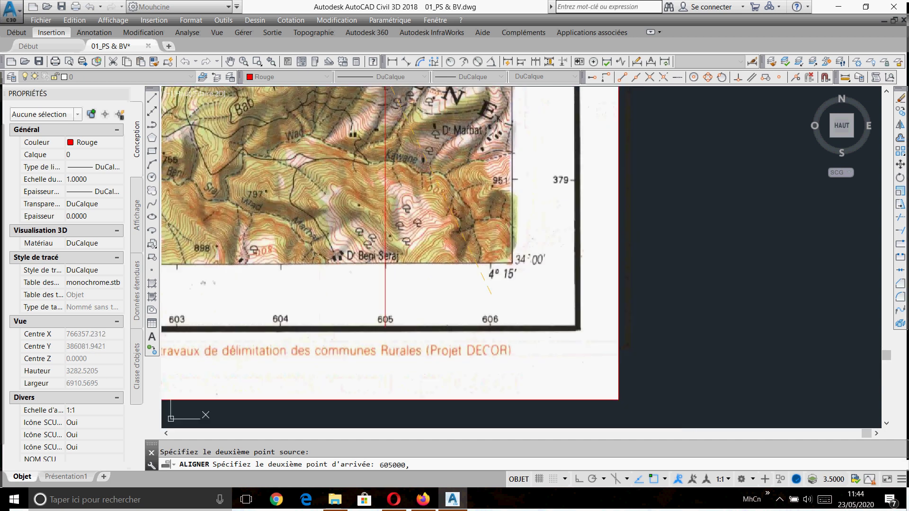
middle_drag(565, 205, 545, 336)
text(380)
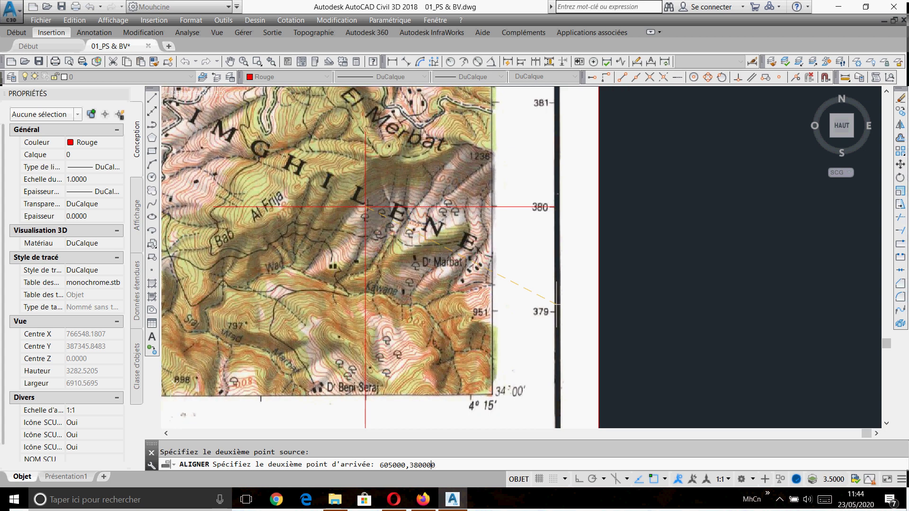
text(000)
key(Return)
Step: Finish the alignment without a third point pair, scaling the TAHLA image and its lines to the alignment points
key(Return)
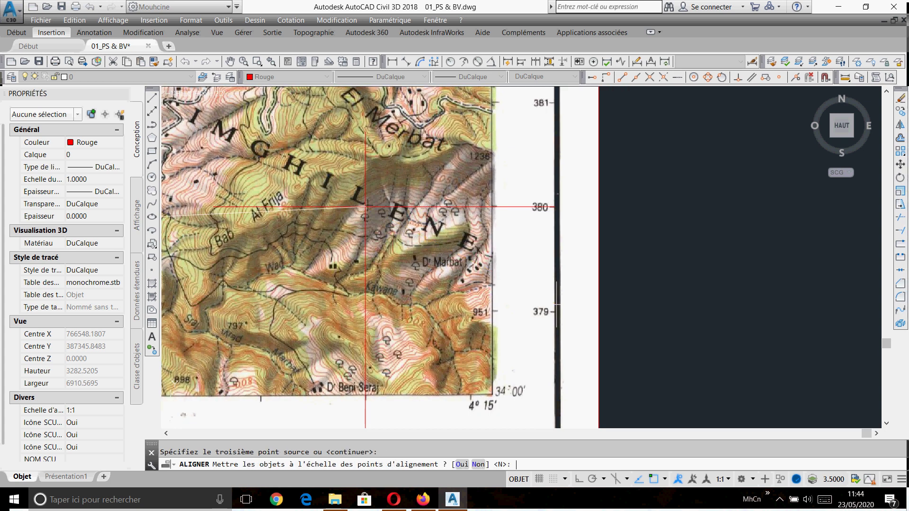
text(o)
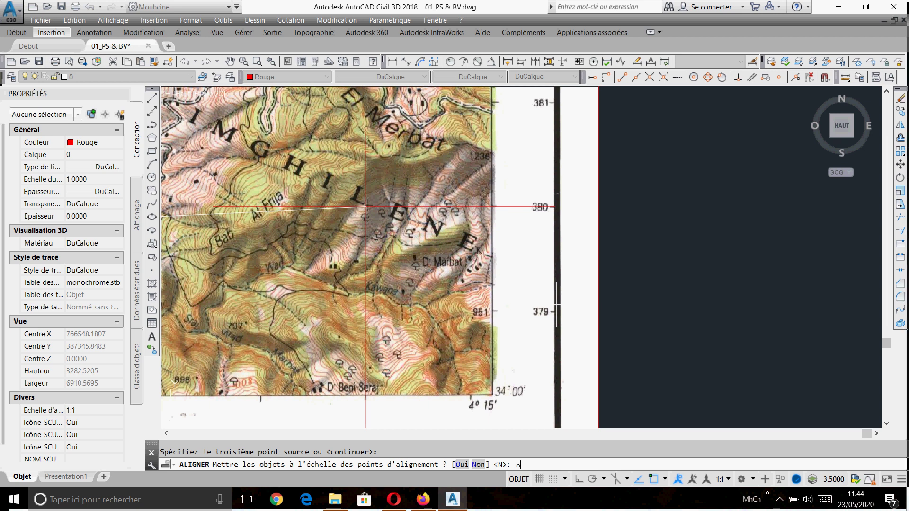
key(Return)
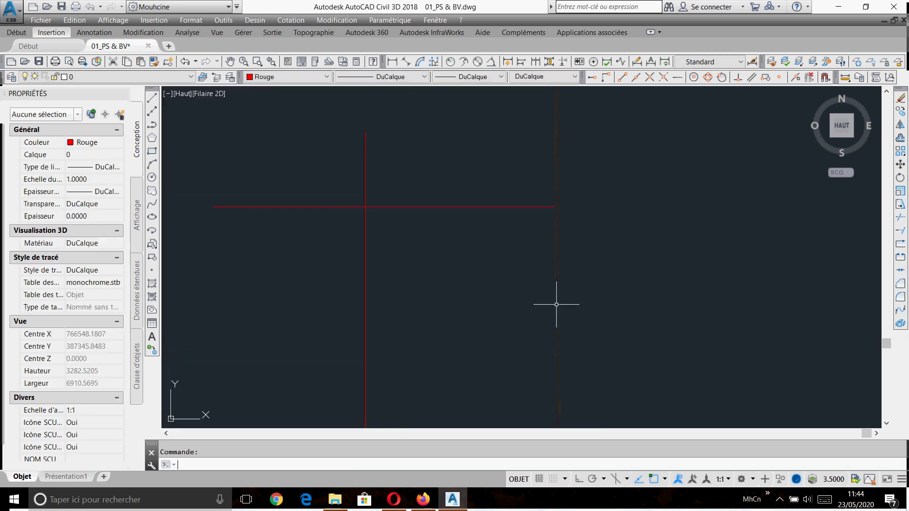
Step: Delete the four red grid lines used to align the TAHLA image
middle_click(556, 304)
middle_click(555, 304)
click(533, 188)
click(740, 335)
key(Delete)
Step: Start a new polygonal clip boundary on the TAHLA image at the mapped area's northeast corner
mouse_move(347, 330)
middle_down()
mouse_move(337, 319)
mouse_move(408, 310)
middle_up()
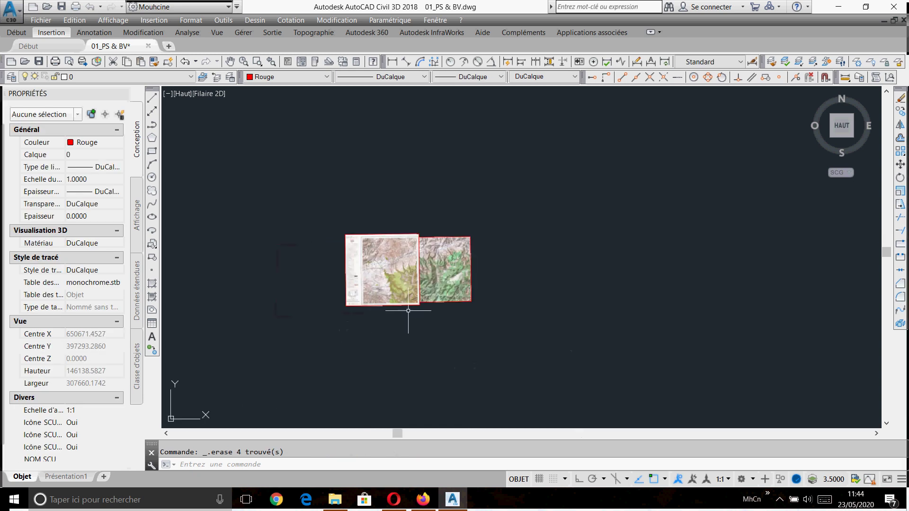
scroll(390, 279, up, 3)
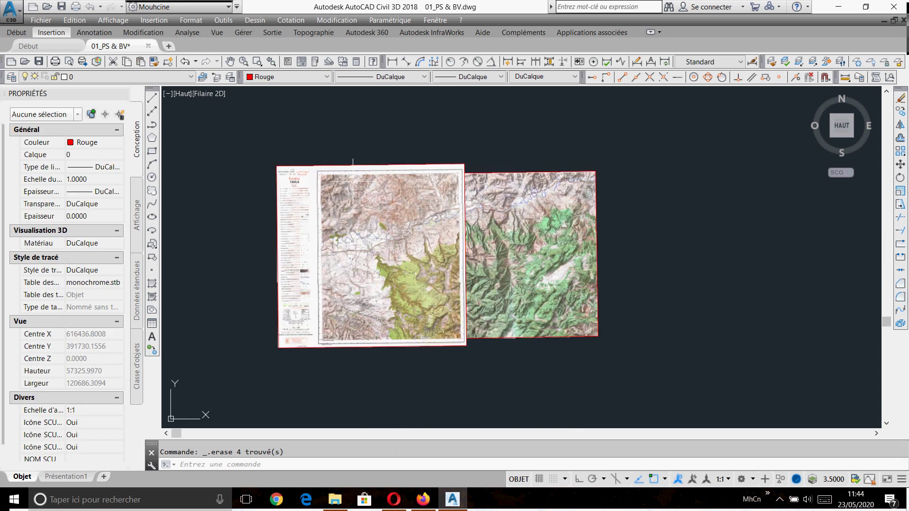
click(371, 147)
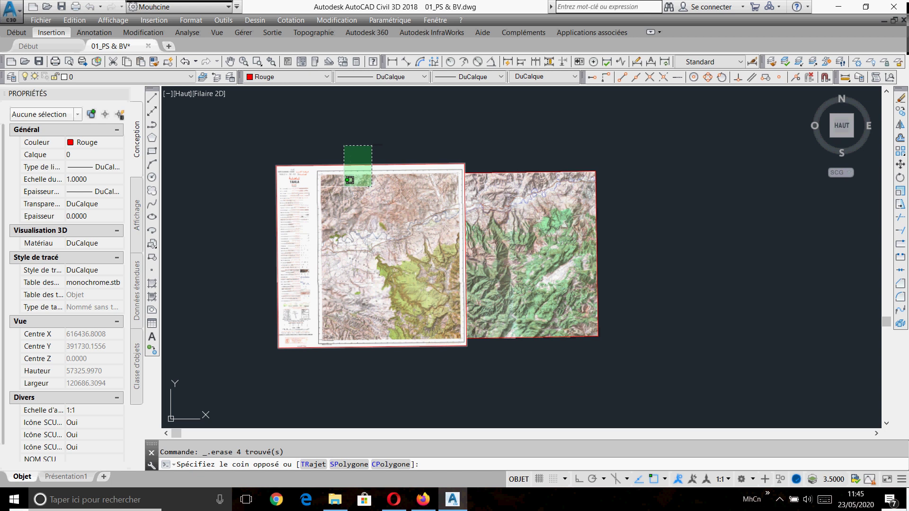
click(333, 203)
right_click(340, 186)
mouse_move(455, 344)
click(493, 371)
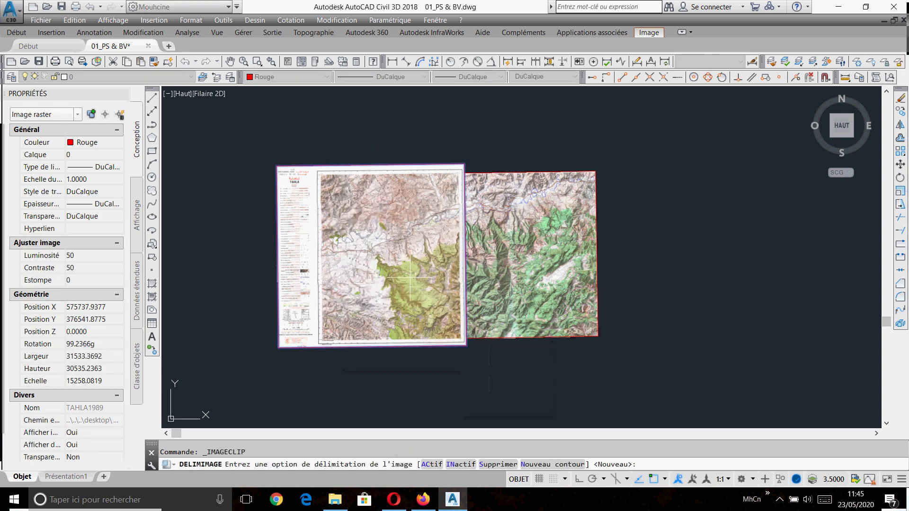
right_click(398, 246)
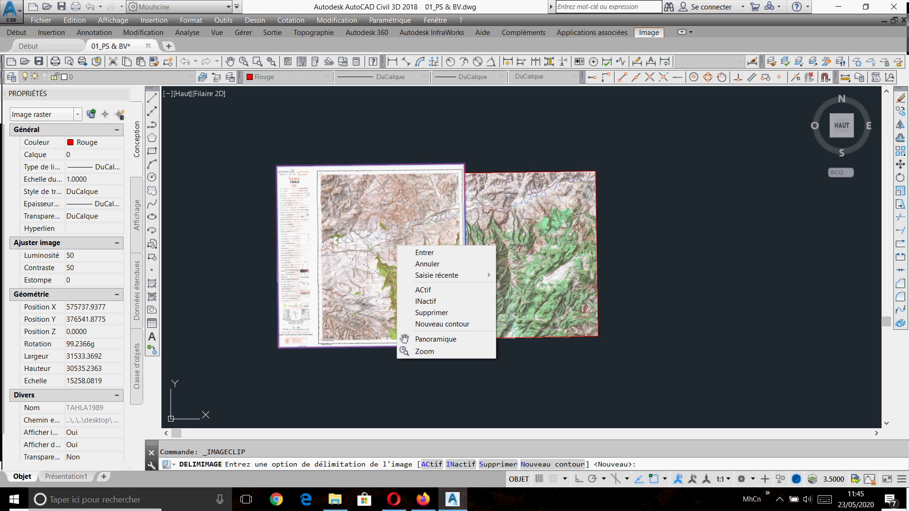
click(442, 324)
right_click(392, 238)
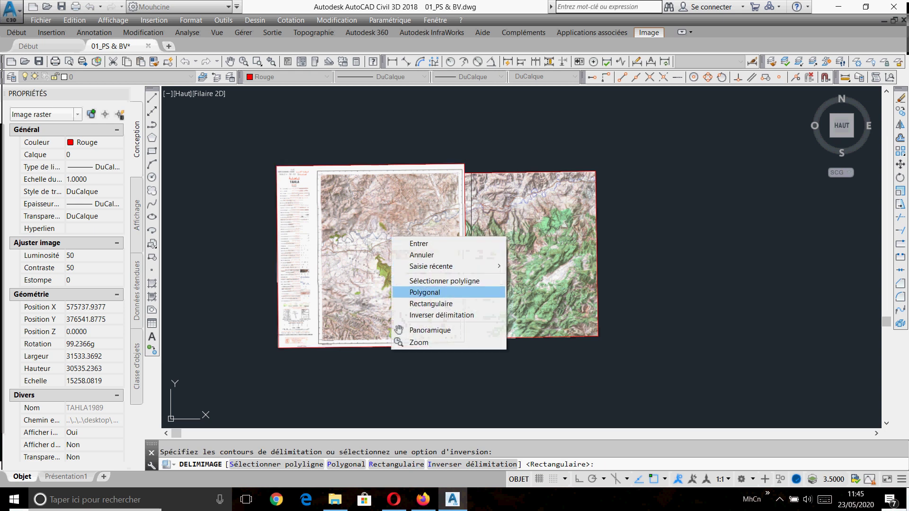
click(424, 292)
scroll(454, 173, up, 8)
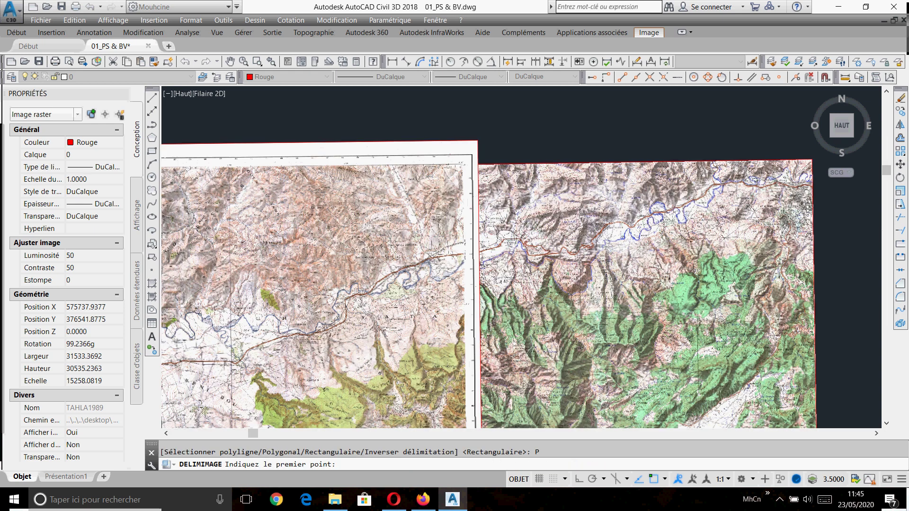
click(481, 180)
Step: Continue the clip boundary through the northwest and southwest corners of TAHLA's mapped area
scroll(473, 199, down, 8)
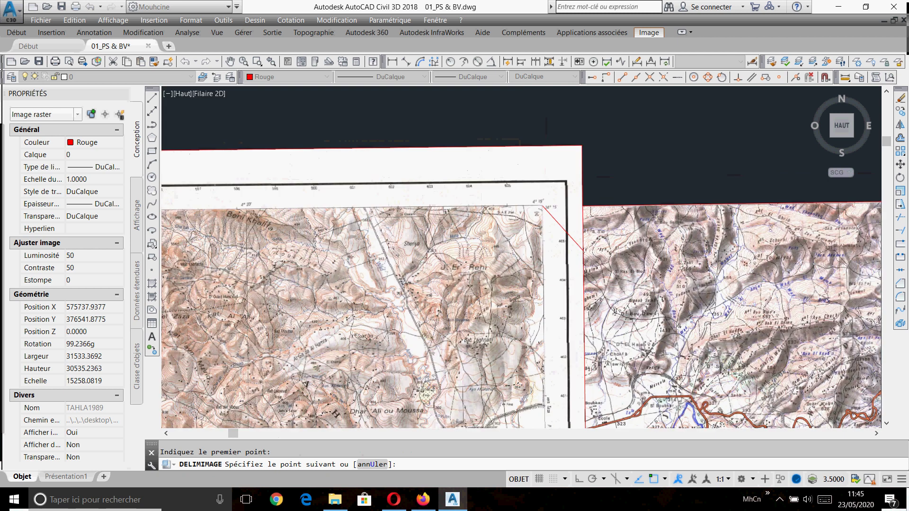
scroll(370, 230, up, 9)
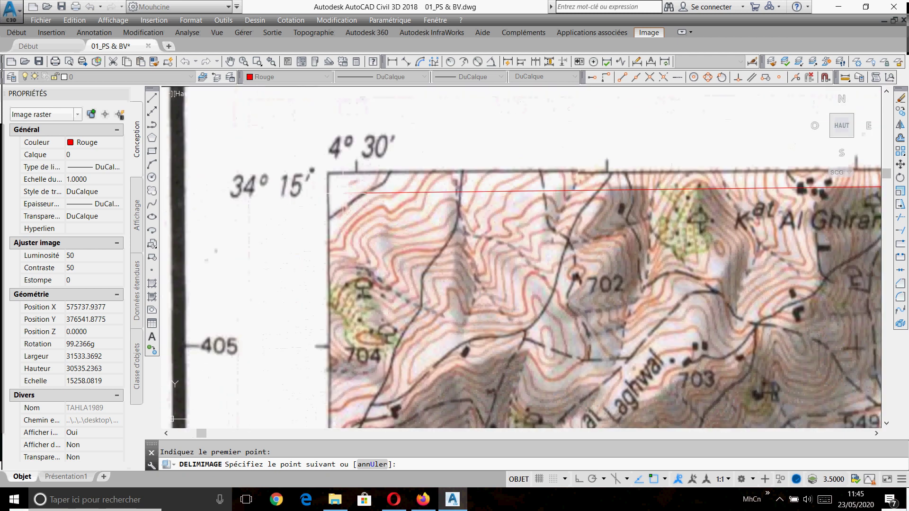
click(327, 172)
scroll(310, 314, down, 8)
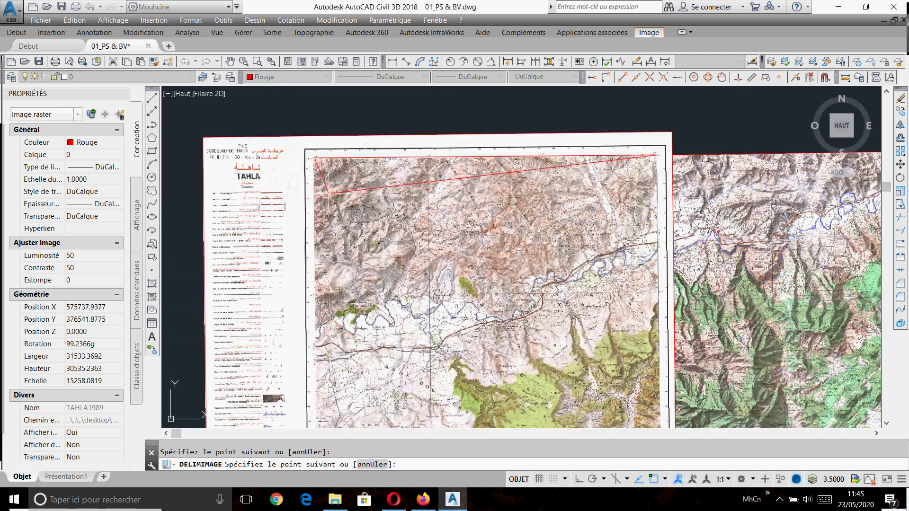
scroll(324, 294, up, 3)
scroll(323, 293, up, 5)
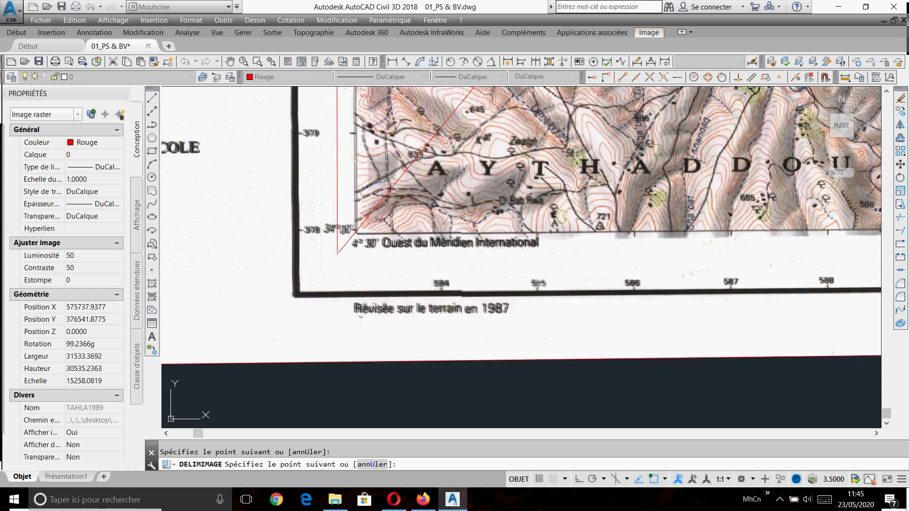
click(319, 295)
Step: Add the southeast corner of TAHLA's mapped area to the clip boundary and finish the clipping
scroll(297, 298, down, 6)
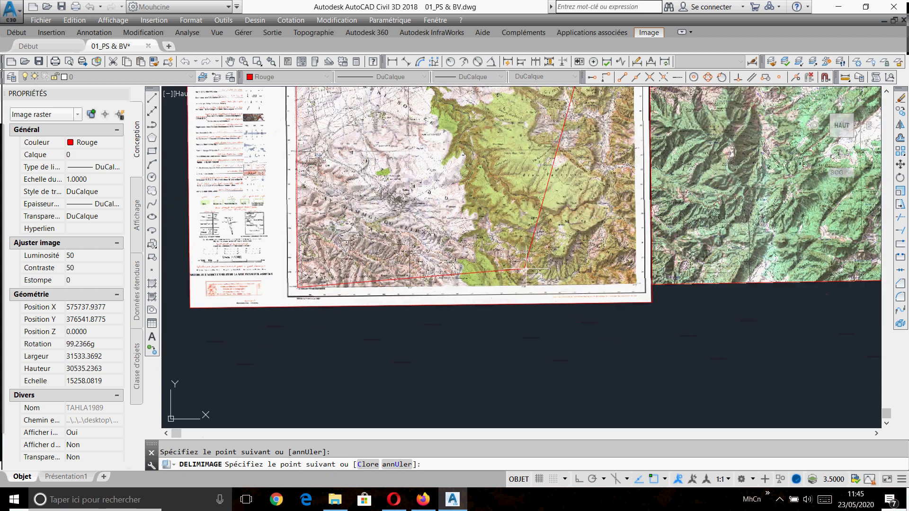
scroll(628, 298, up, 4)
scroll(628, 297, up, 6)
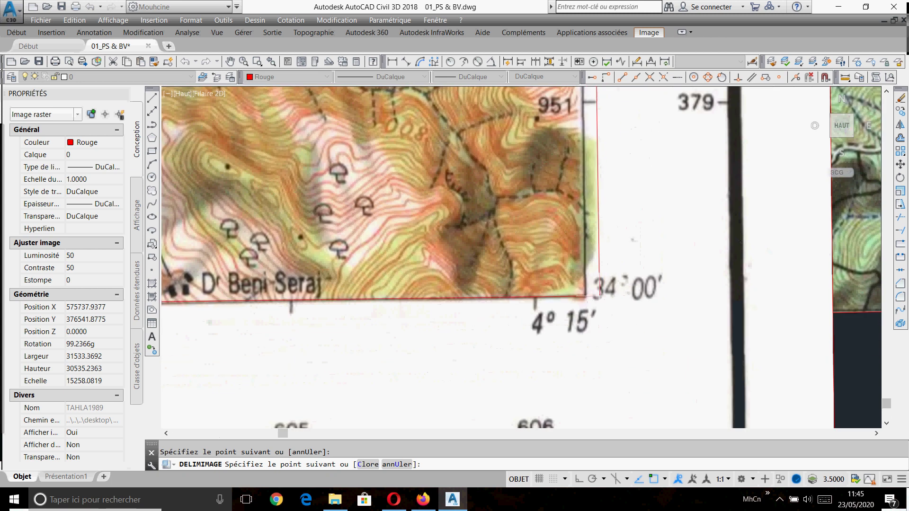
click(589, 294)
right_click(588, 294)
click(611, 304)
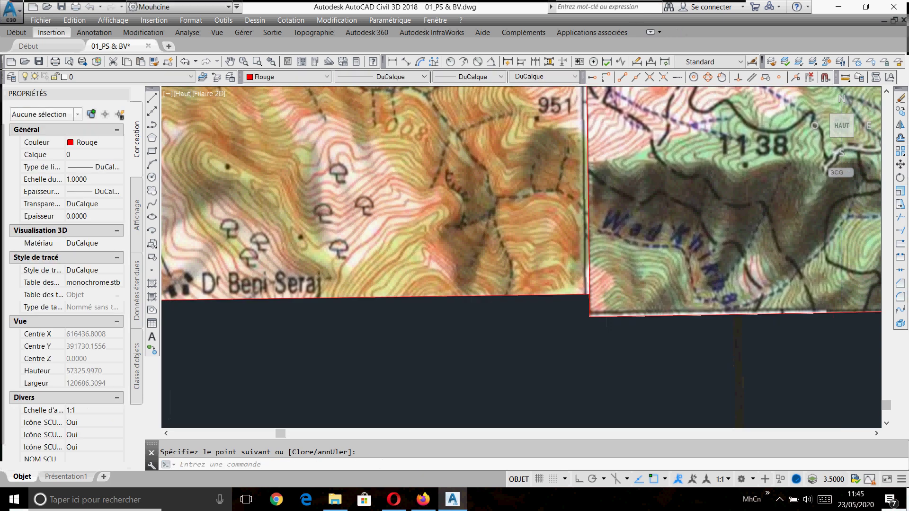
Step: Move the clipped TAHLA image so its main road's east end meets the same road on TAZA's west edge
scroll(534, 314, down, 5)
scroll(533, 315, down, 10)
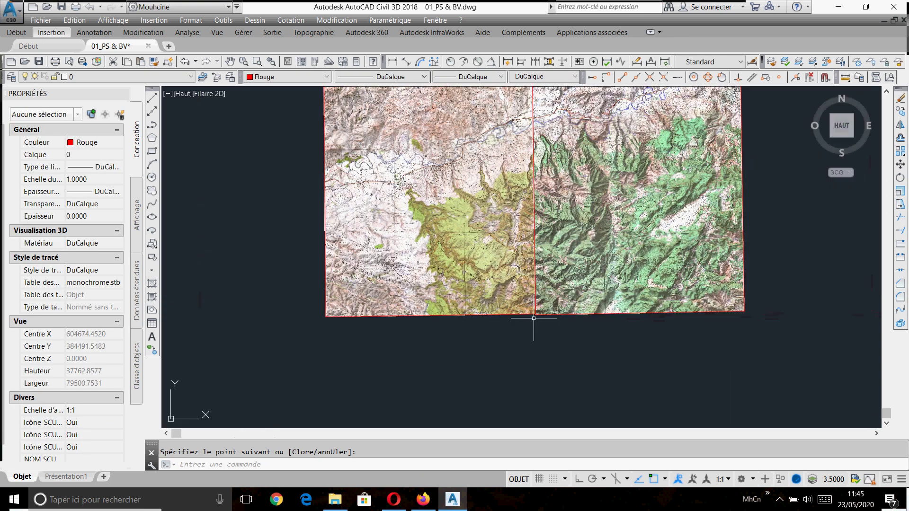
scroll(515, 242, up, 6)
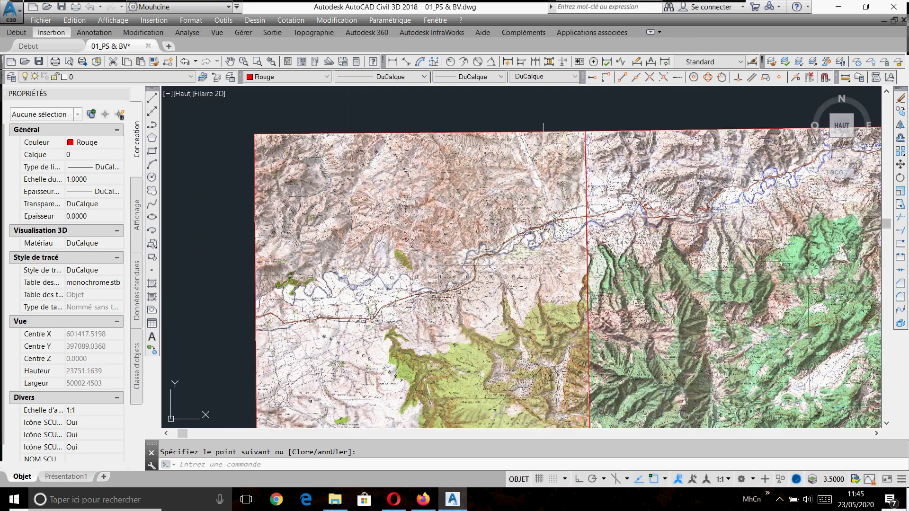
click(547, 126)
click(490, 174)
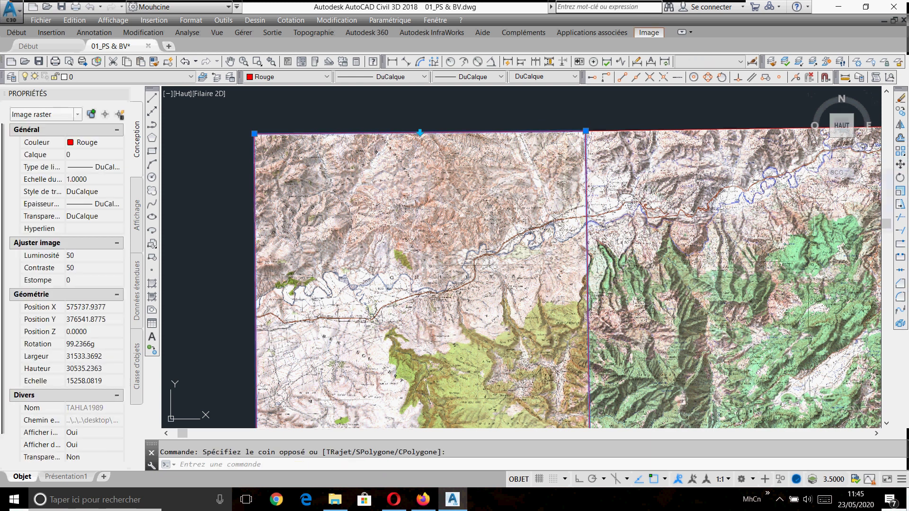
scroll(446, 178, down, 4)
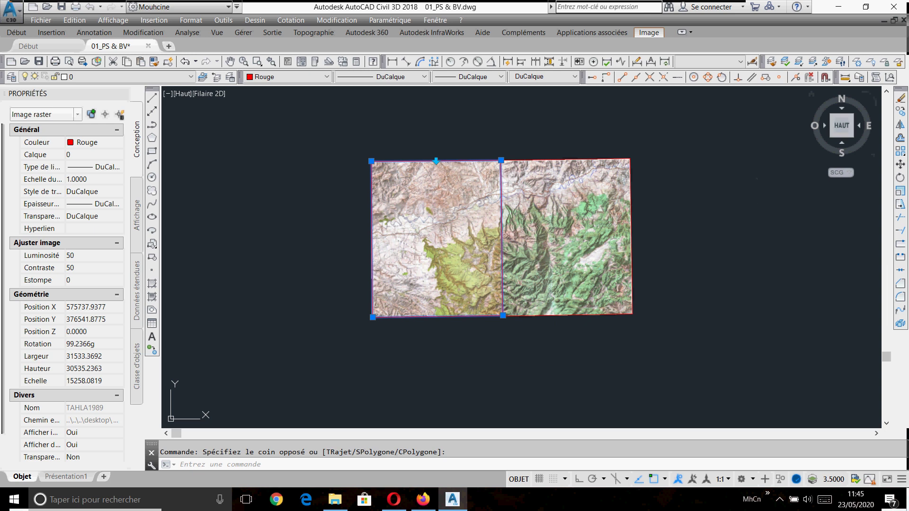
key(Escape)
click(900, 164)
scroll(526, 221, up, 4)
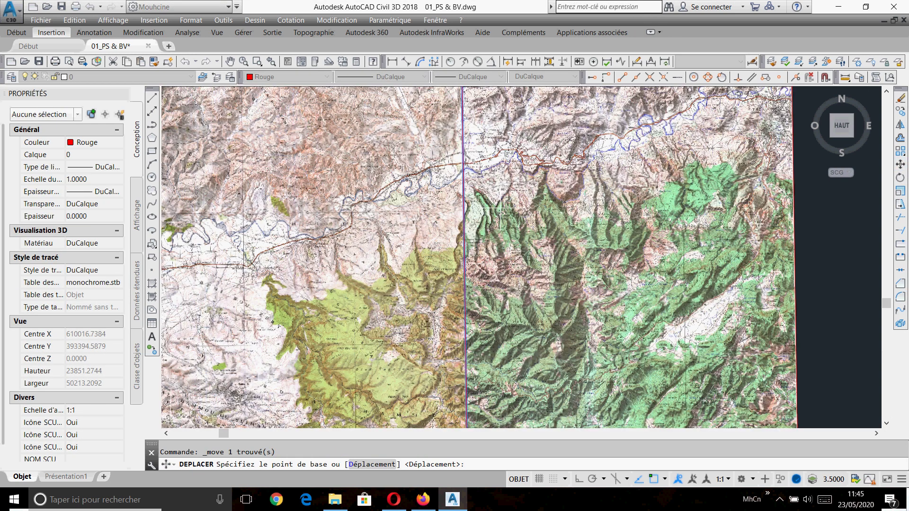
scroll(456, 135, up, 8)
scroll(500, 209, up, 10)
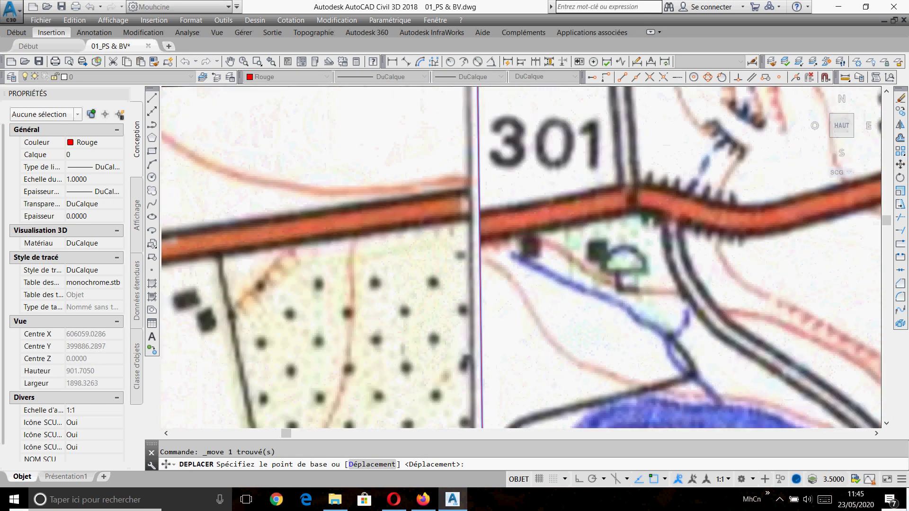
click(469, 186)
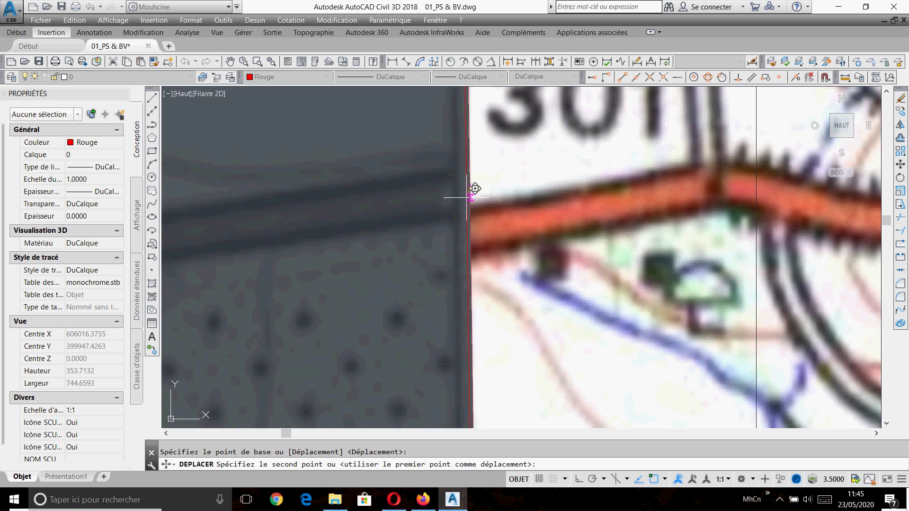
click(470, 222)
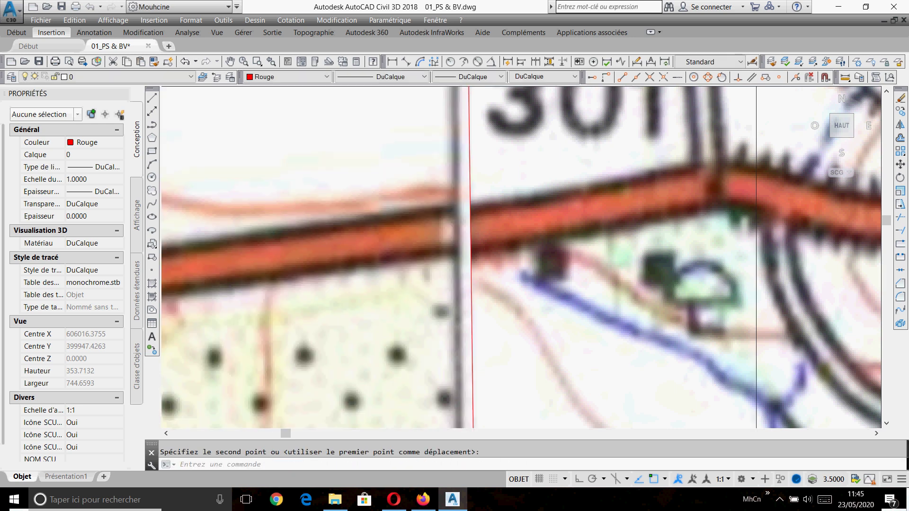
Step: Set the color of both map images to DuCalque
scroll(447, 197, down, 12)
scroll(415, 244, down, 6)
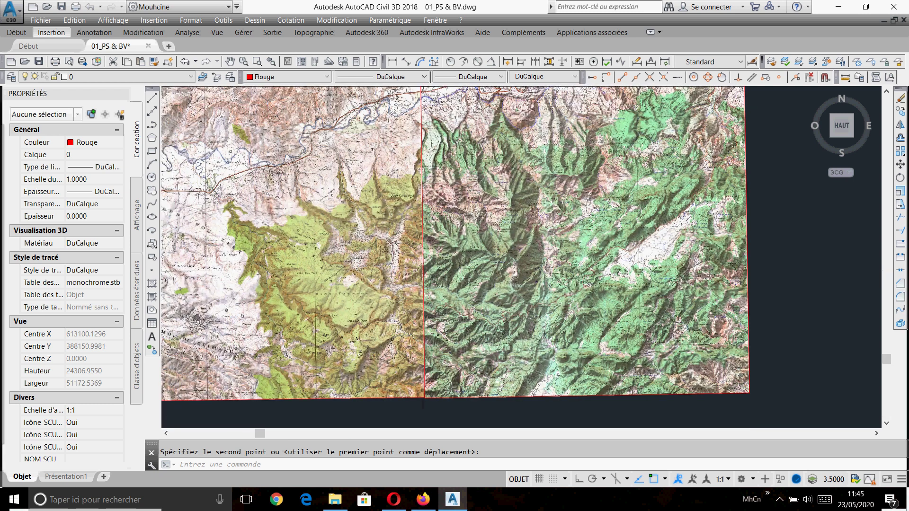
scroll(417, 240, up, 8)
scroll(465, 217, down, 8)
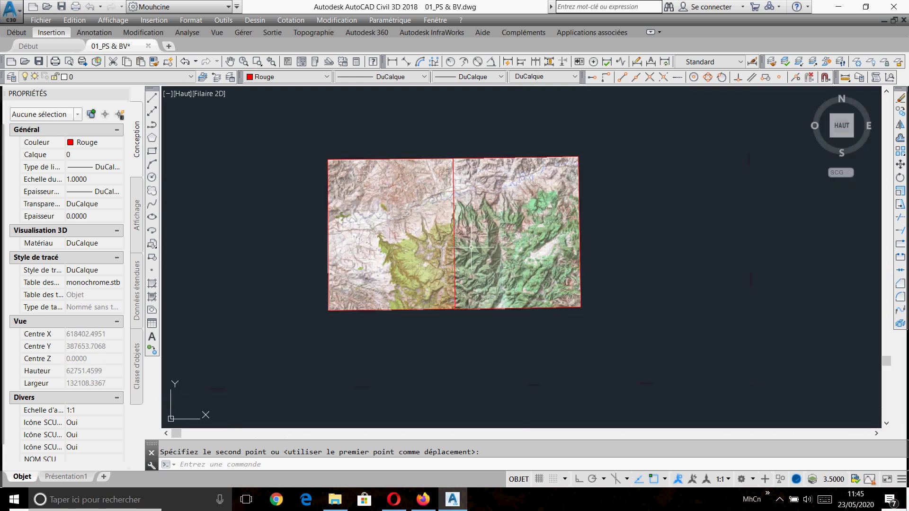
click(479, 157)
click(402, 265)
click(316, 77)
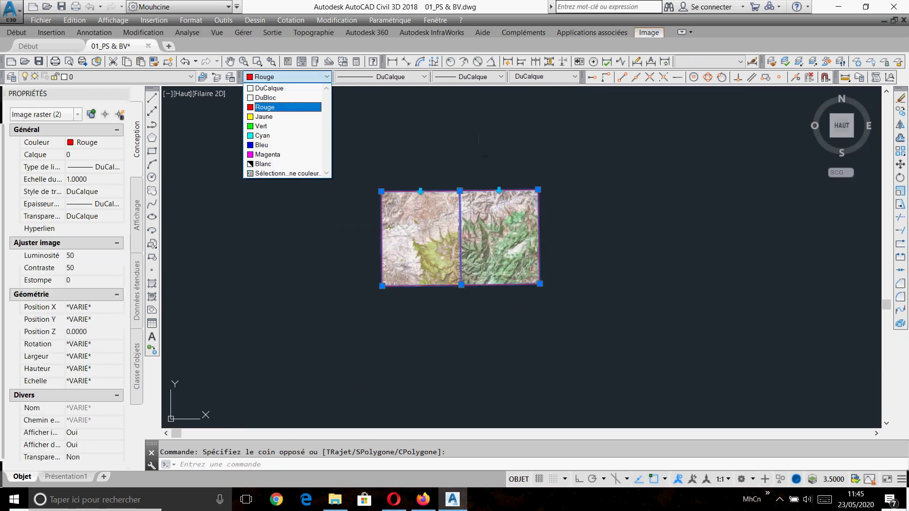
click(298, 88)
key(Escape)
scroll(445, 205, up, 4)
scroll(481, 202, down, 3)
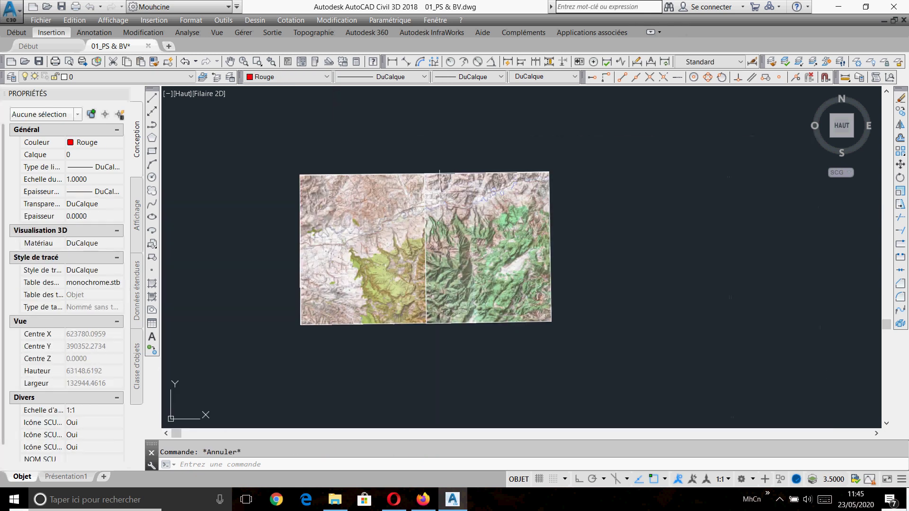
click(450, 167)
click(403, 185)
key(Escape)
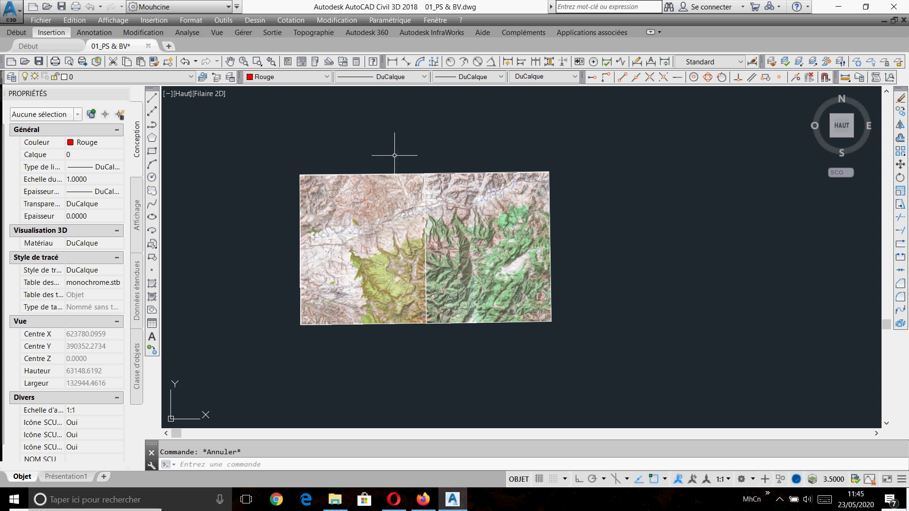
Step: Delete the clip boundary of the TAHLA image to show the full scanned sheet
middle_click(392, 156)
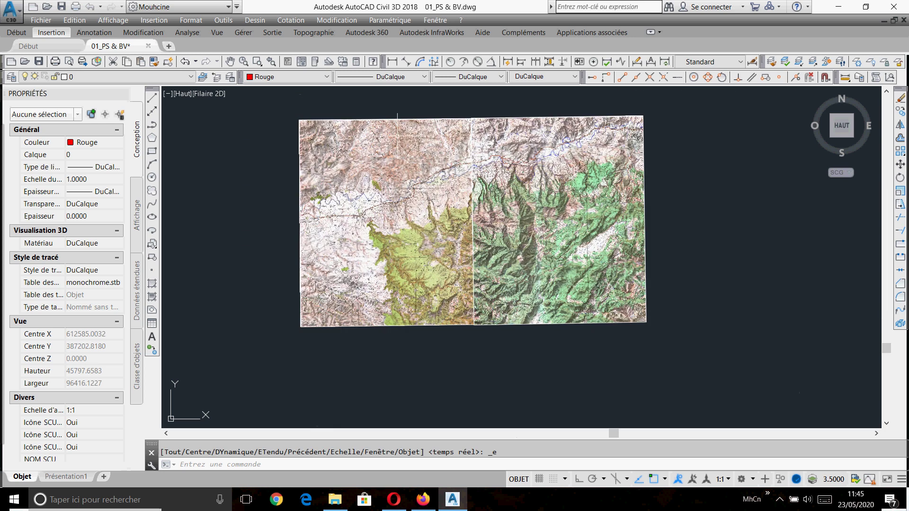
click(412, 98)
click(360, 156)
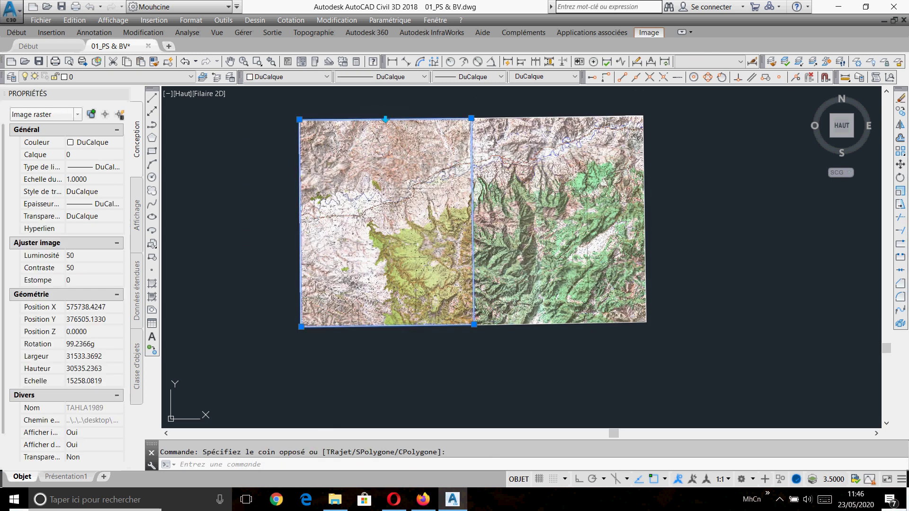
right_click(356, 170)
mouse_move(470, 331)
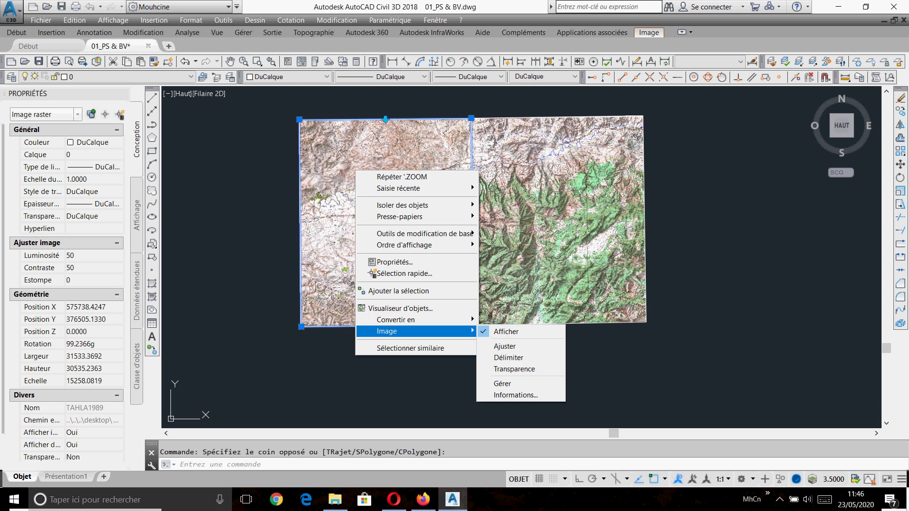
click(508, 358)
right_click(434, 261)
click(467, 327)
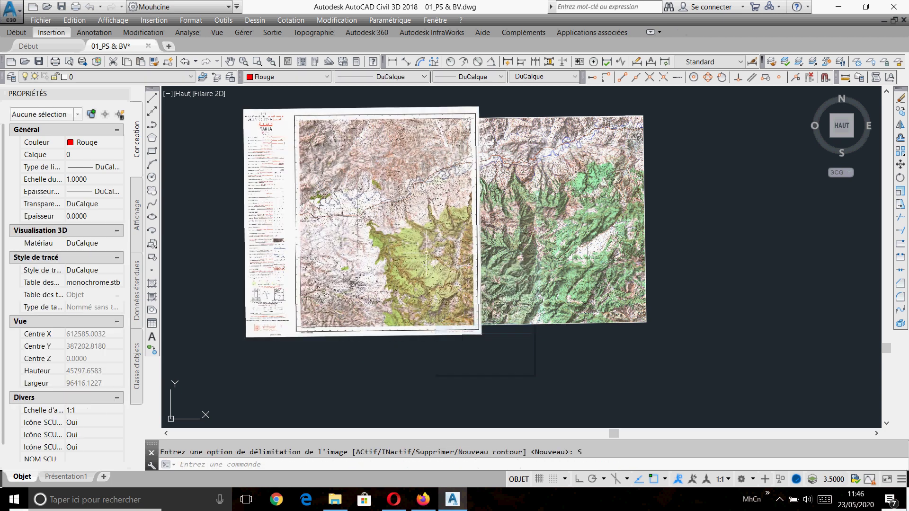
Step: Undo the deletion of TAHLA's clip boundary and fit both map images in the view
key(ctrl+z)
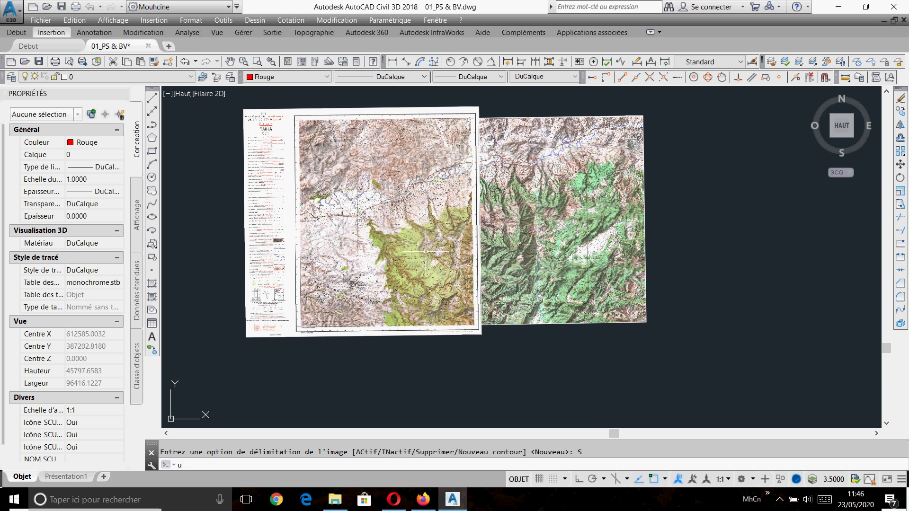
middle_click(426, 208)
middle_click(426, 208)
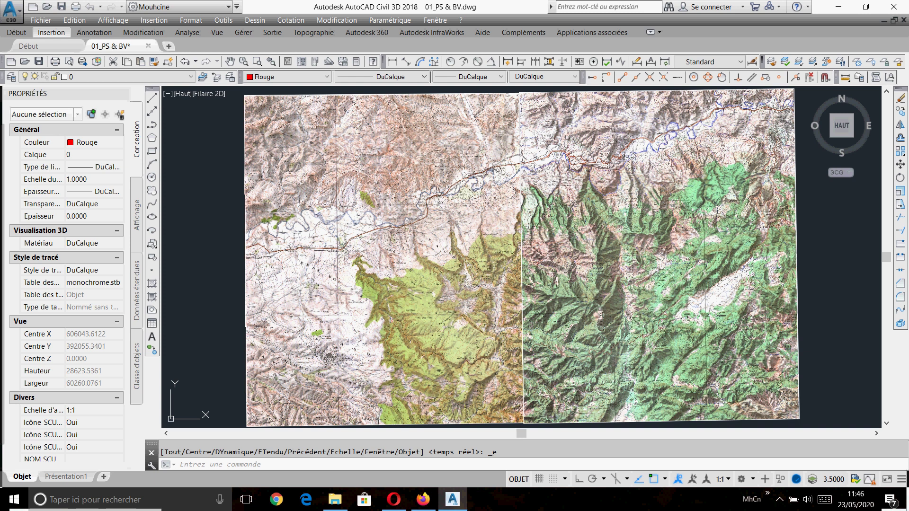
scroll(386, 195, down, 4)
click(487, 140)
click(407, 193)
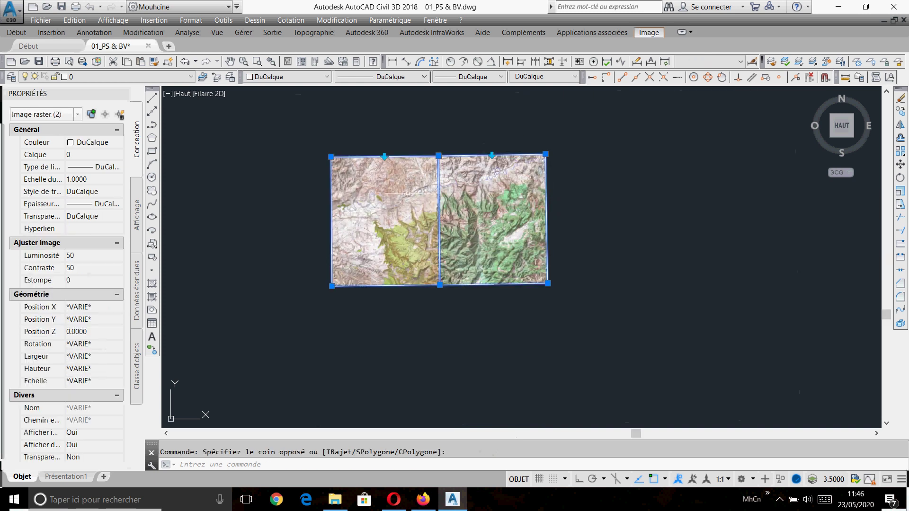
key(Escape)
middle_click(410, 150)
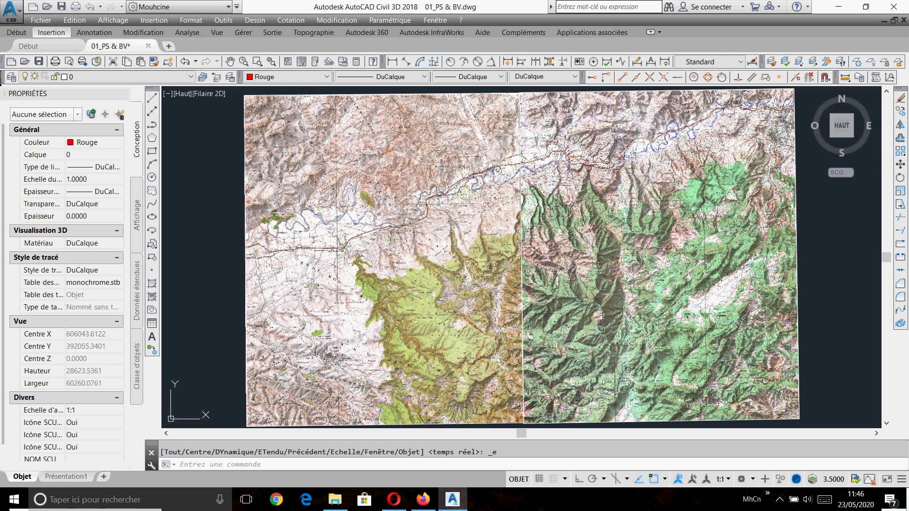
scroll(503, 207, down, 2)
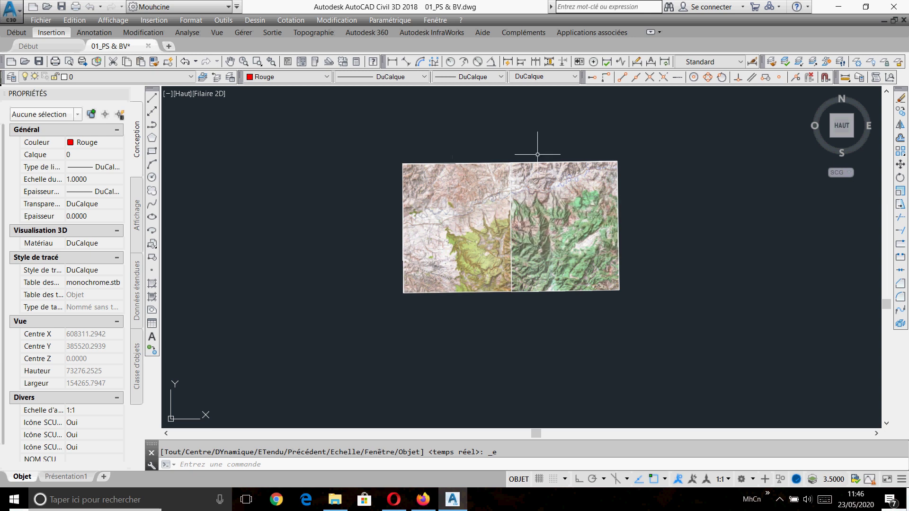
scroll(504, 207, up, 2)
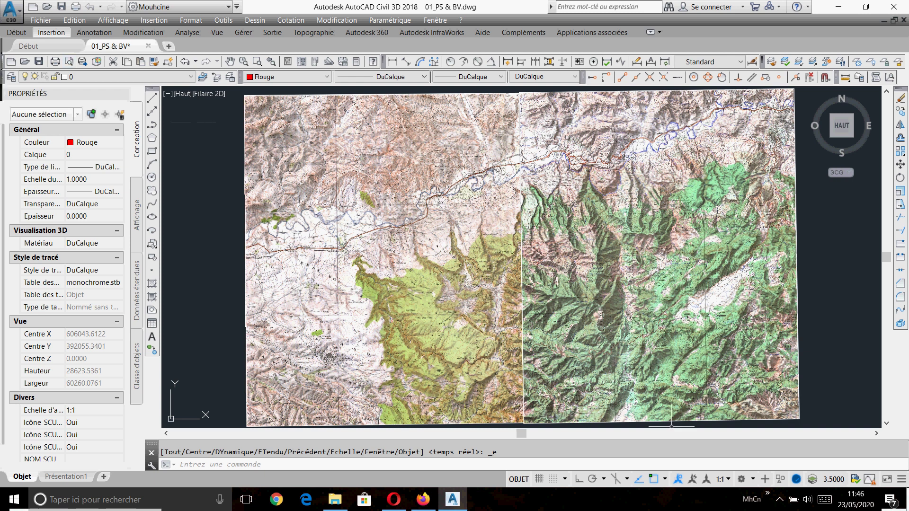
click(779, 500)
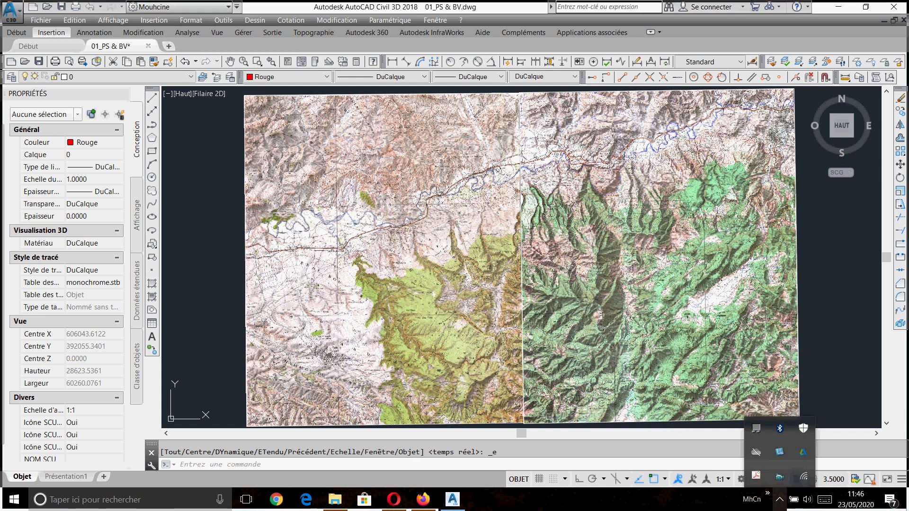